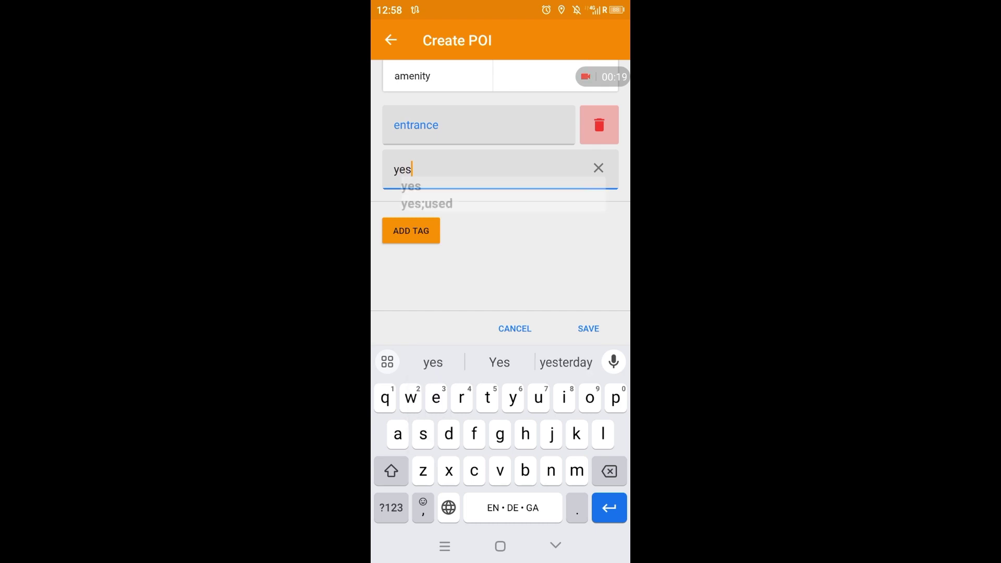
- Add tags boot_scraper=left and step_count=2 to the entrance POI, then save it
{"action": "left_click", "coordinate": [411, 231]}
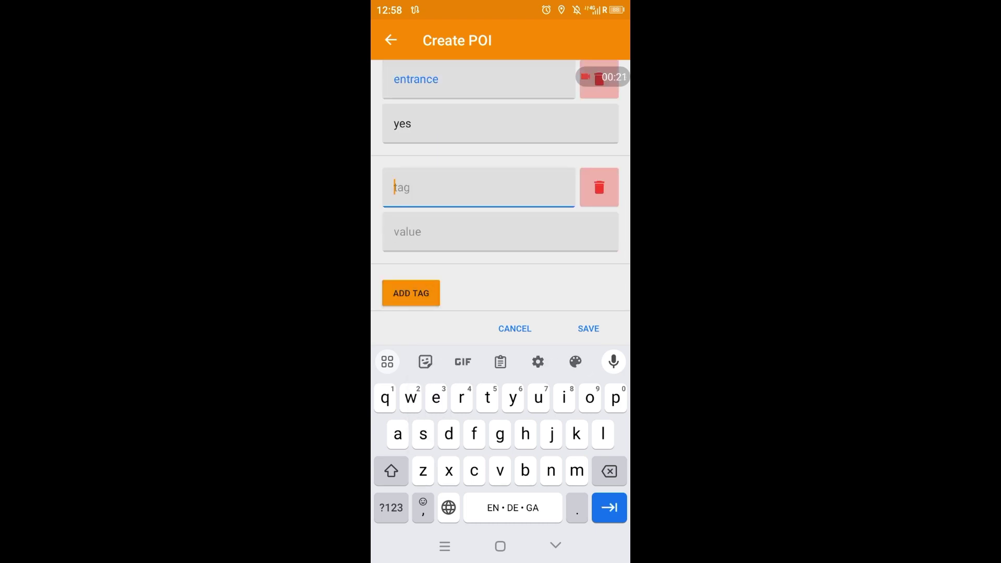
{"action": "type", "text": "boot"}
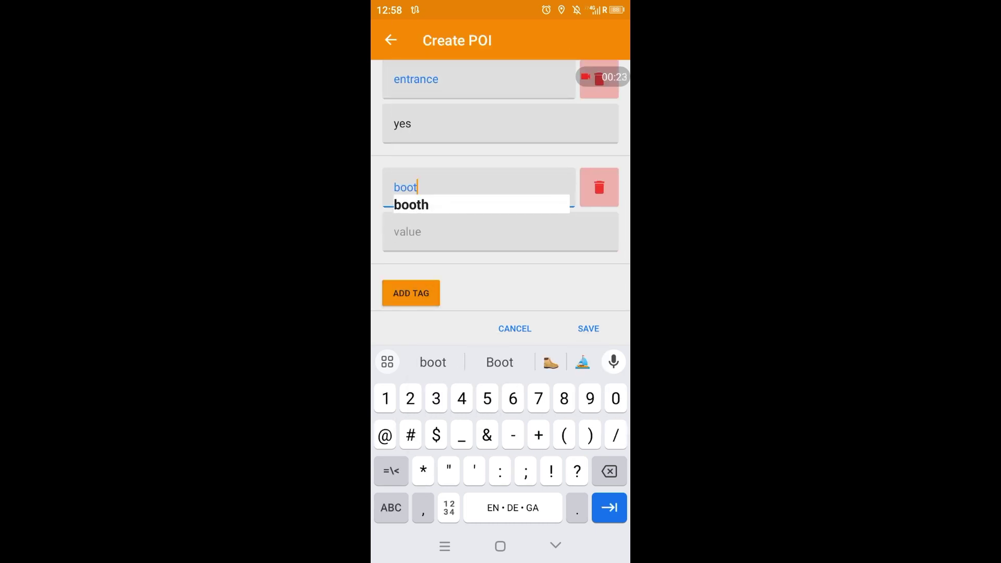
{"action": "type", "text": "_scra"}
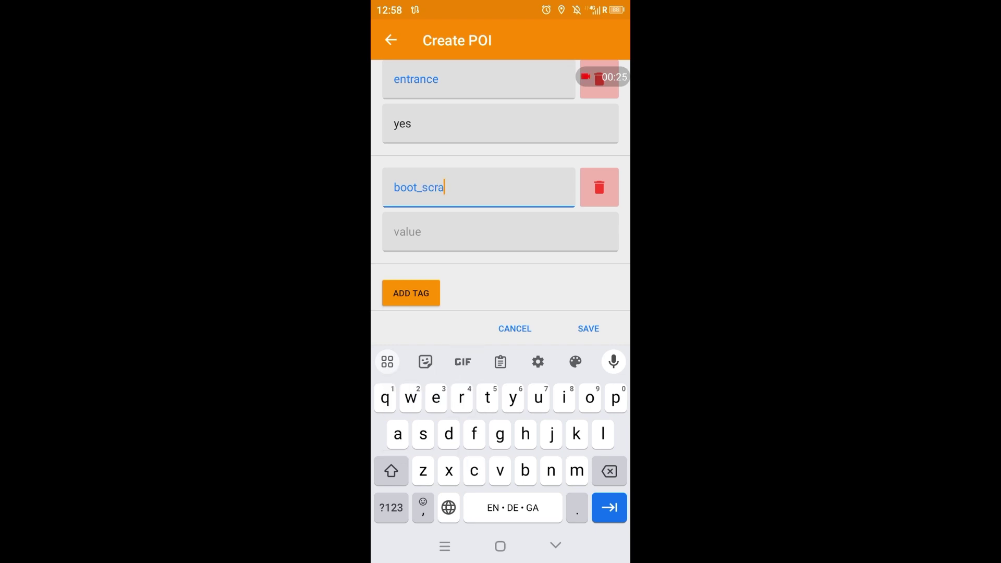
{"action": "type", "text": "per"}
{"action": "key", "text": "Tab"}
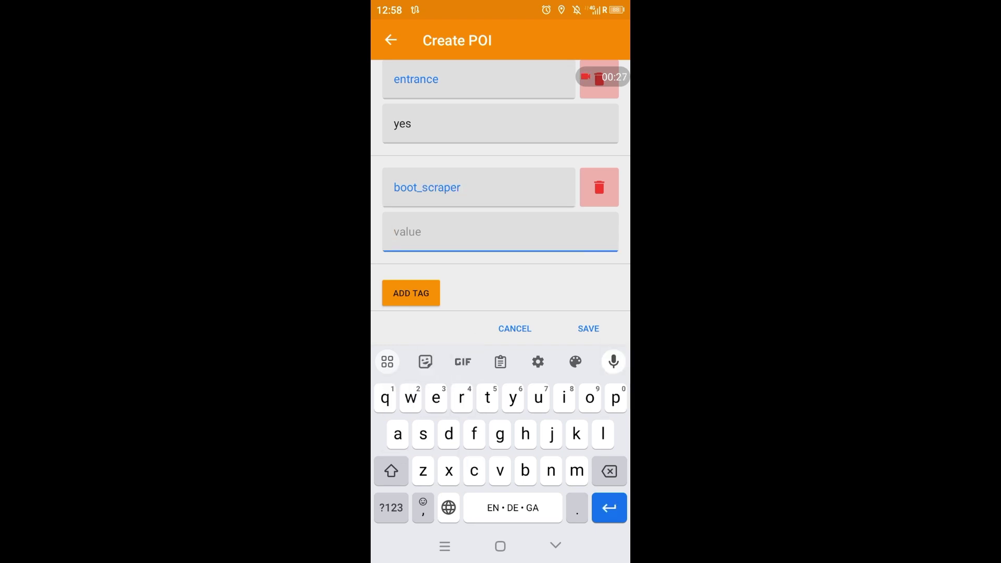
{"action": "type", "text": "left"}
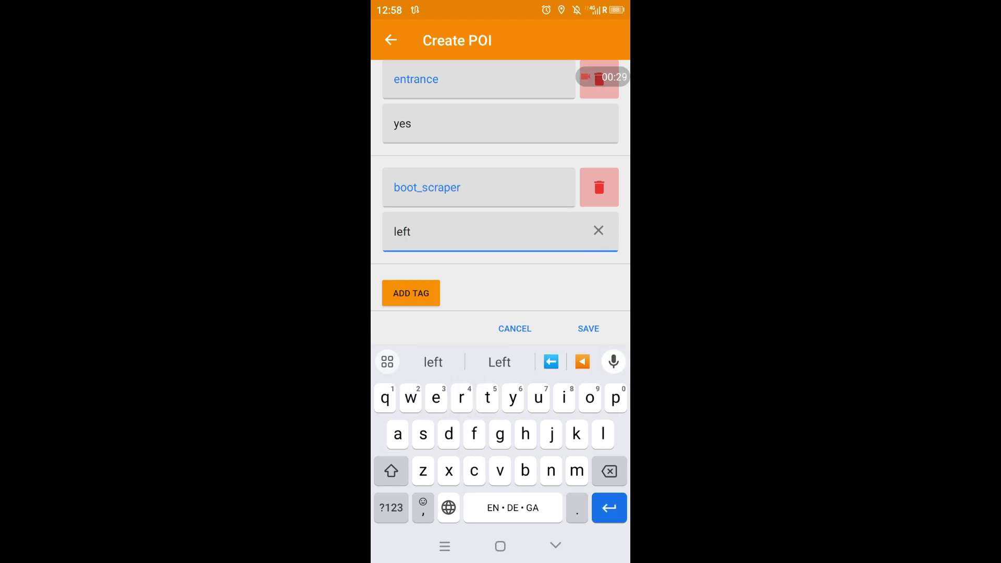
{"action": "key", "text": "Return"}
{"action": "type", "text": "st"}
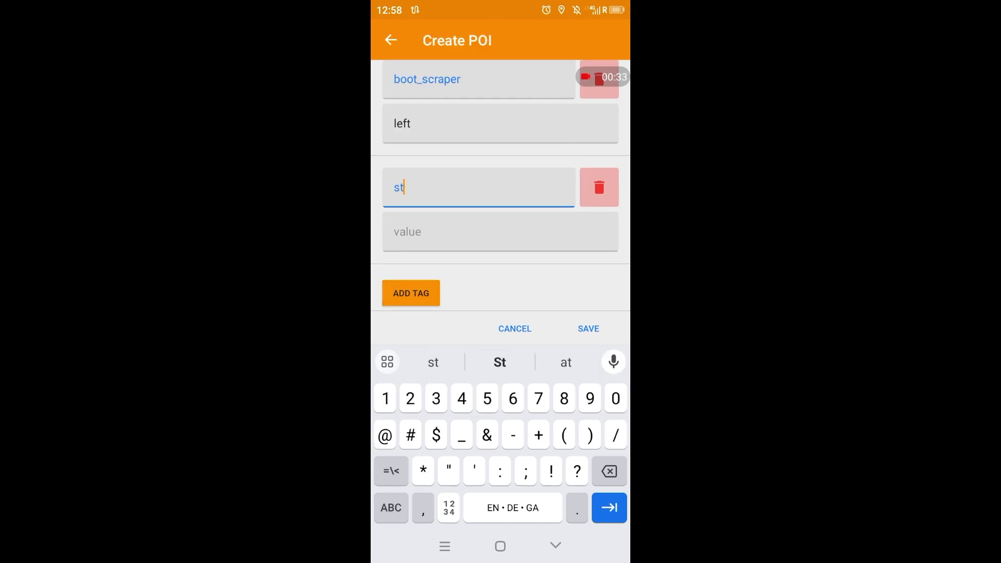
{"action": "type", "text": "ep"}
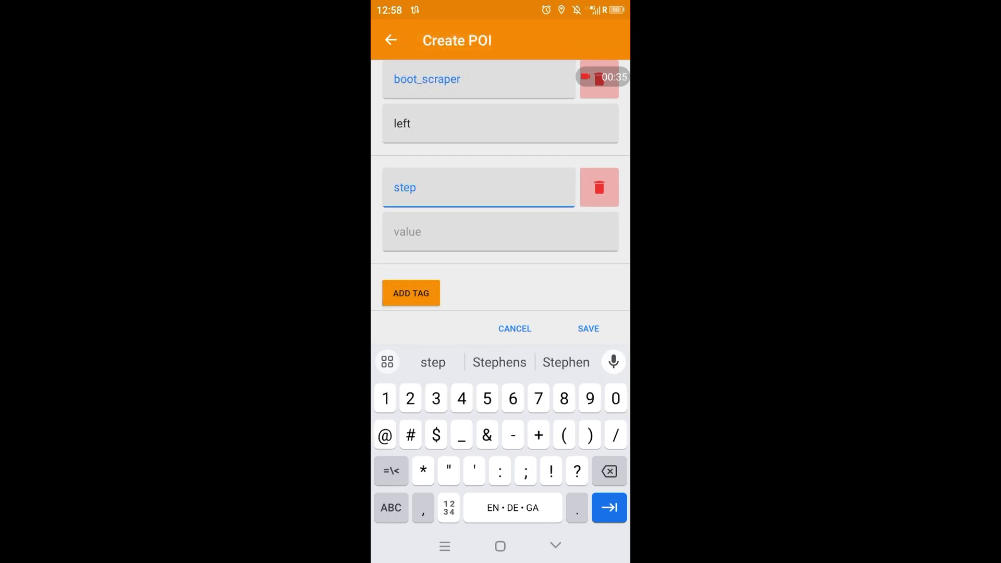
{"action": "type", "text": "_count"}
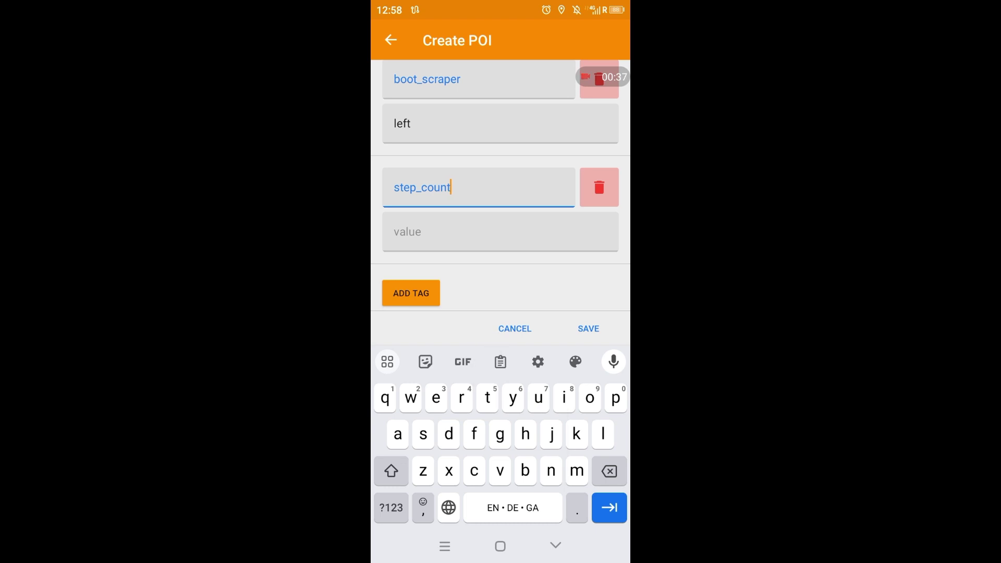
{"action": "key", "text": "Tab"}
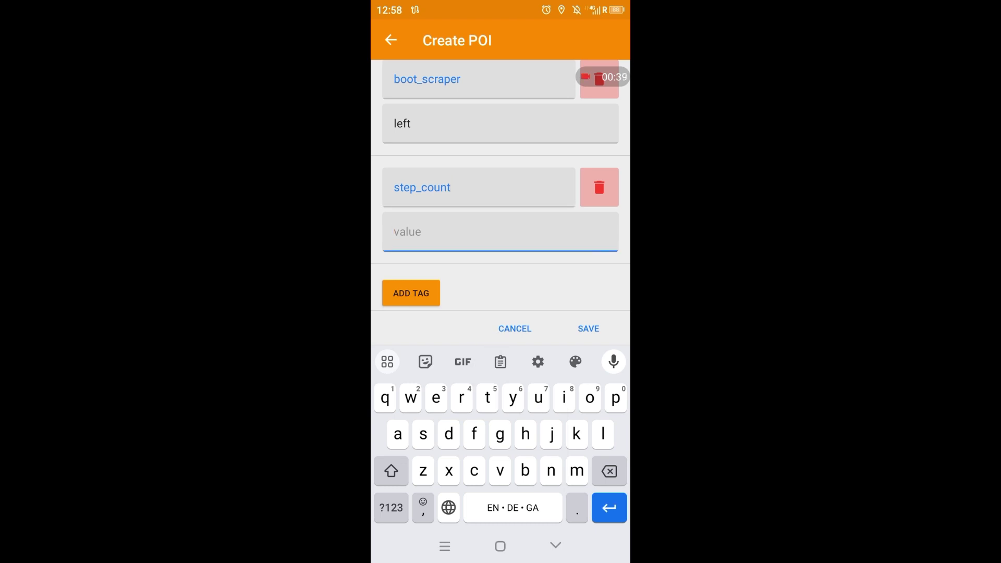
{"action": "type", "text": "2"}
{"action": "left_click", "coordinate": [588, 329]}
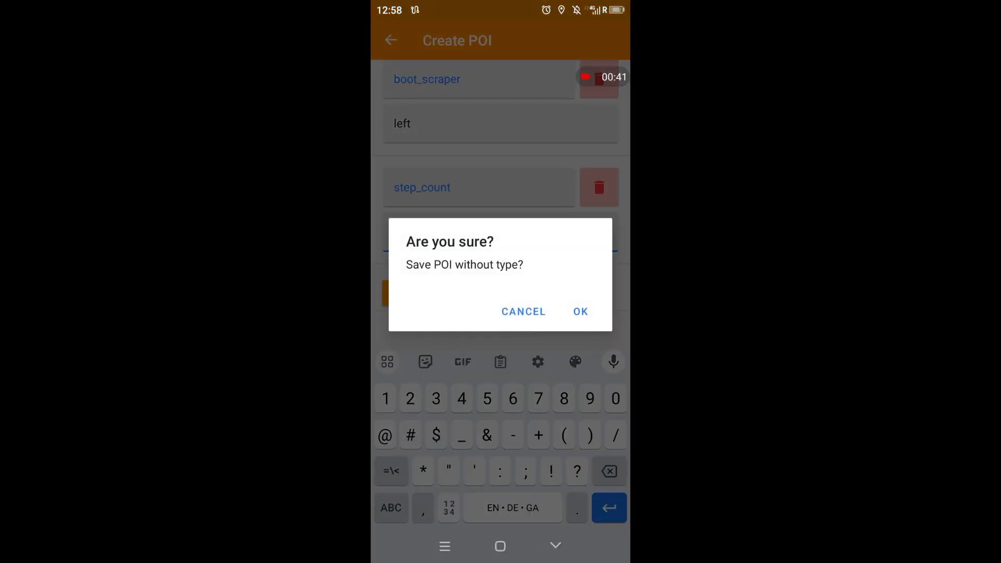
- Save the POI without a type and upload it with the message 'entrance & boot scraper'
{"action": "left_click", "coordinate": [580, 311]}
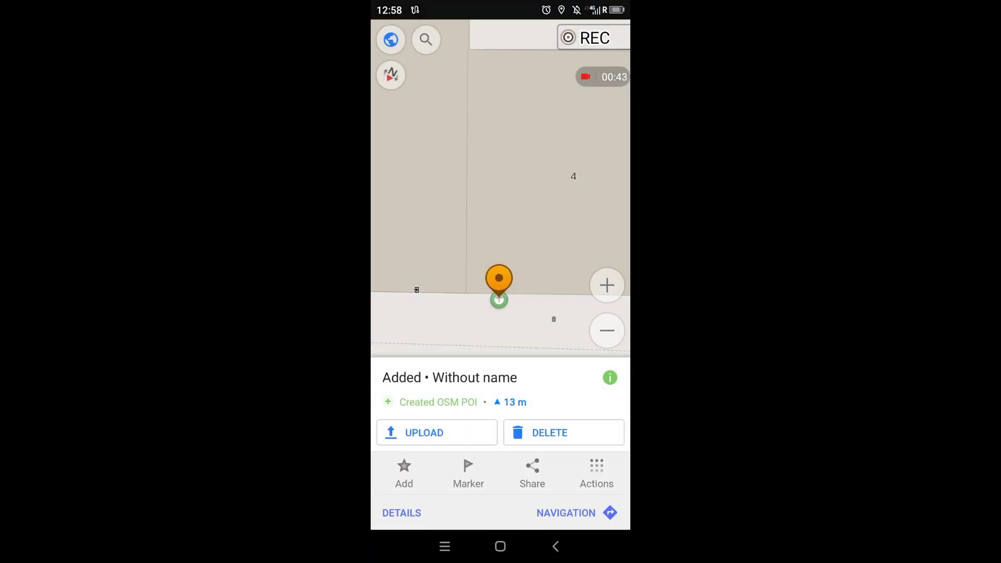
{"action": "left_click", "coordinate": [437, 433]}
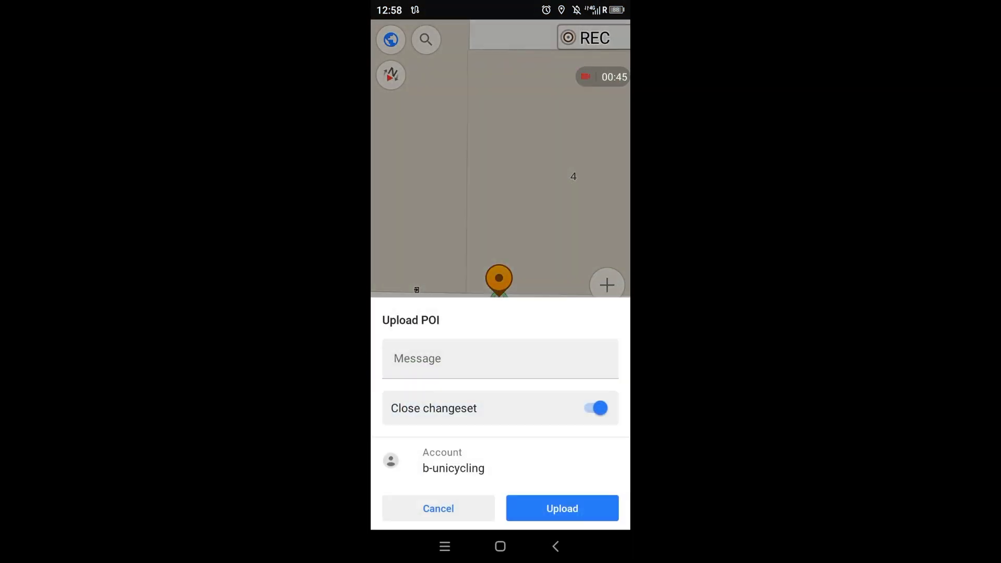
{"action": "left_click", "coordinate": [416, 358]}
{"action": "type", "text": "entran"}
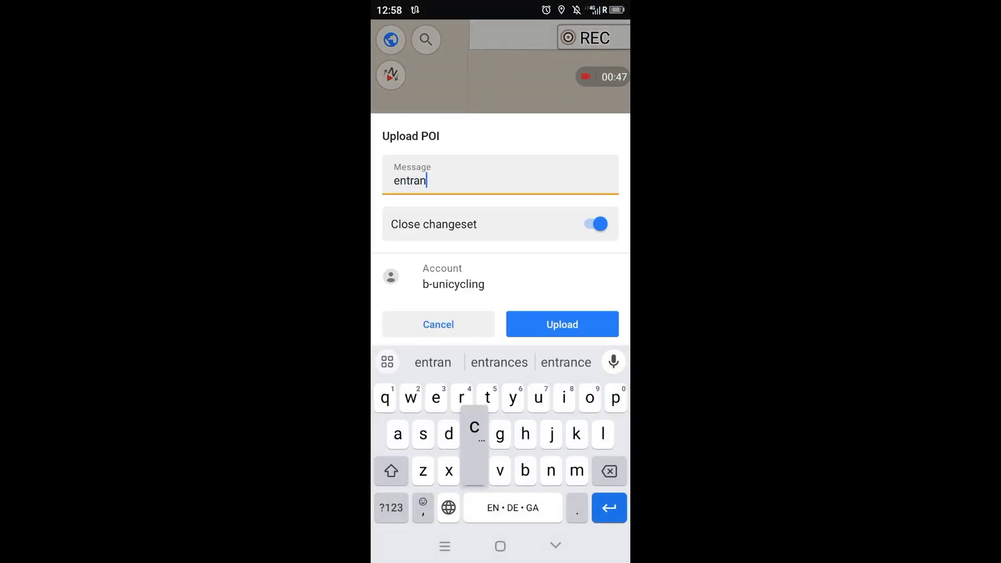
{"action": "type", "text": "ce & "}
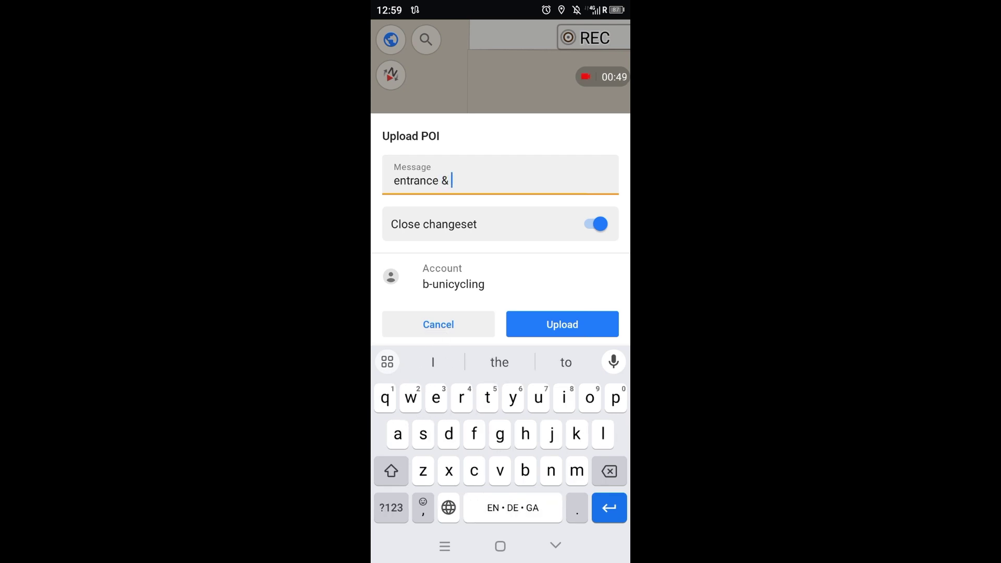
{"action": "type", "text": "boot sc"}
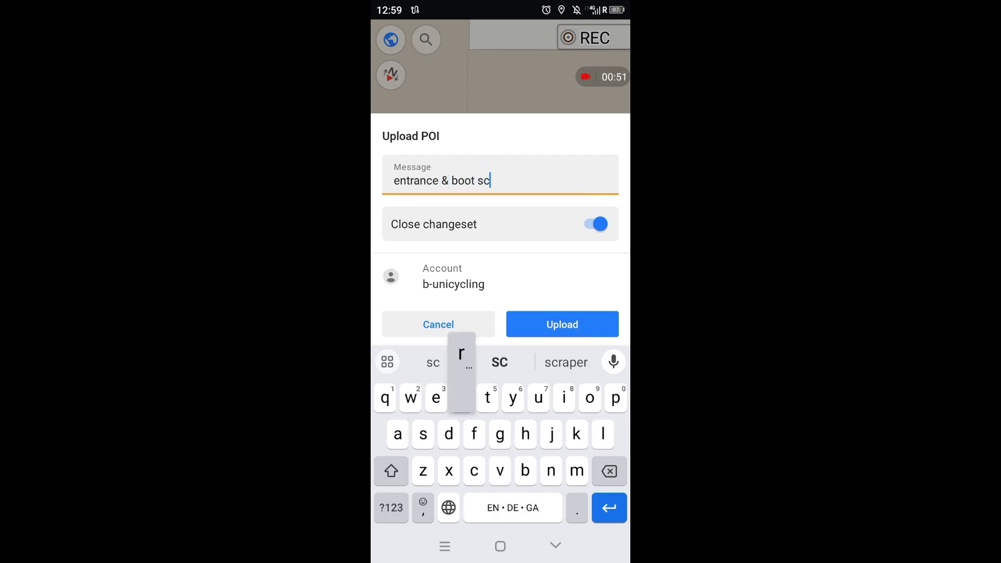
{"action": "type", "text": "rapee"}
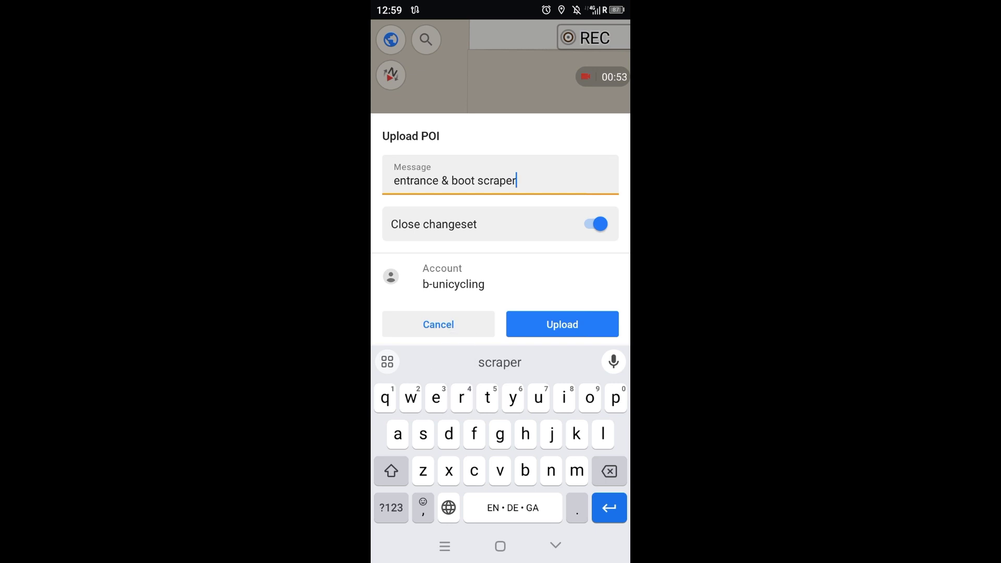
{"action": "left_click", "coordinate": [562, 324]}
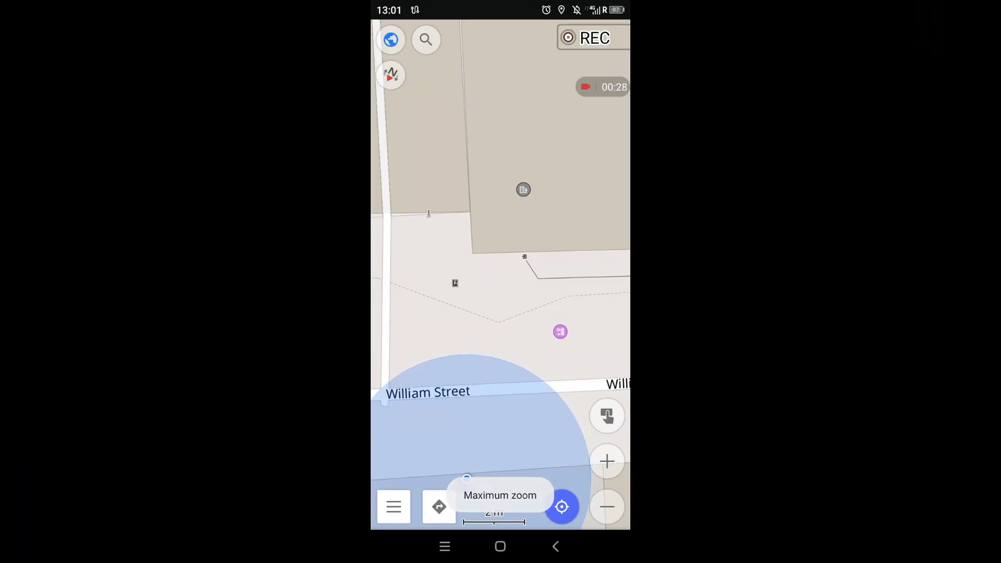
- Create a new POI on the building edge near William Street tagged entrance=yes
{"action": "left_click", "coordinate": [487, 254]}
{"action": "left_click", "coordinate": [596, 473]}
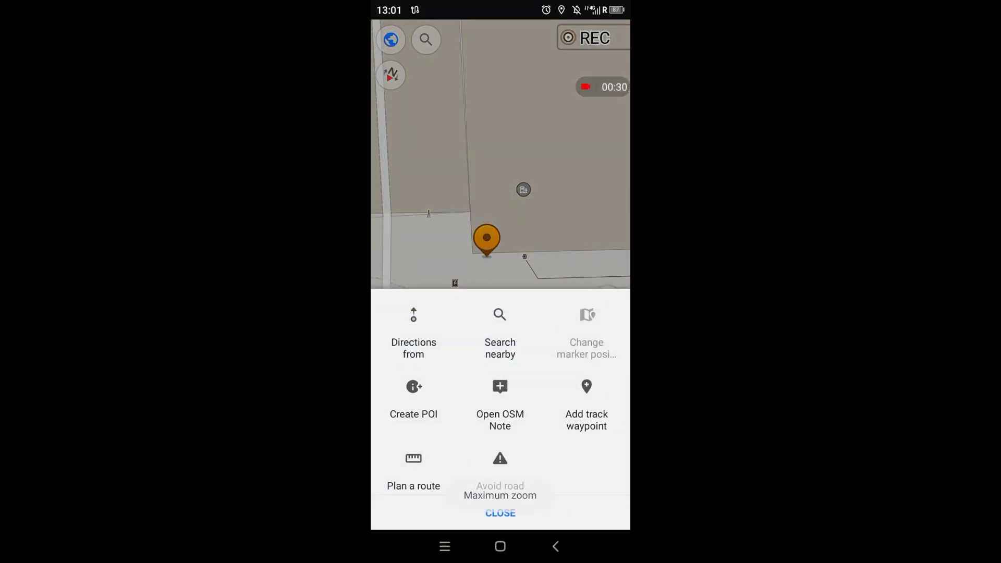
{"action": "left_click", "coordinate": [413, 401]}
{"action": "left_click", "coordinate": [462, 169]}
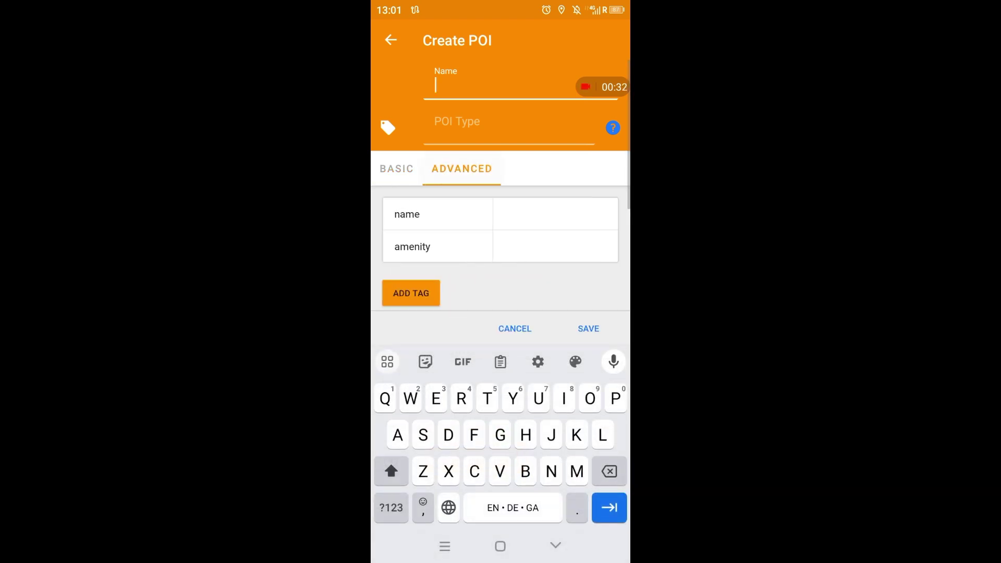
{"action": "left_click", "coordinate": [411, 293]}
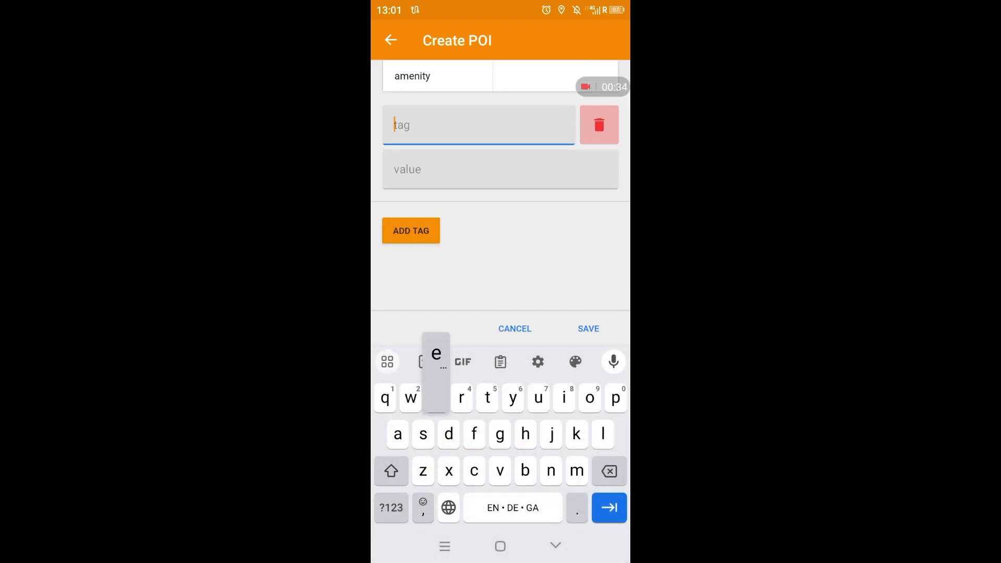
{"action": "type", "text": "entrance"}
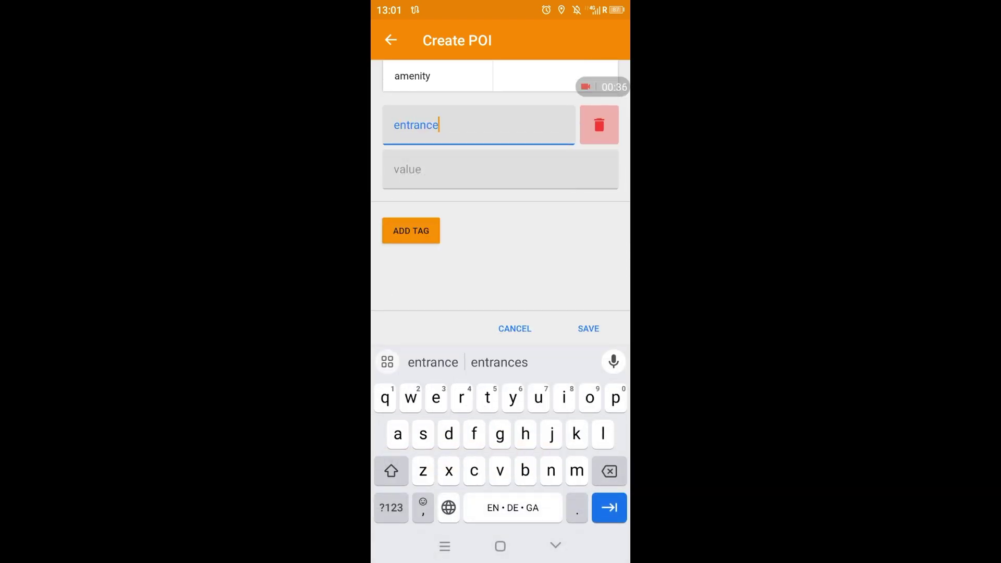
{"action": "key", "text": "Tab"}
{"action": "type", "text": "yes"}
- Add boot_scraper=both and step_count=3, then save the POI without a type
{"action": "left_click", "coordinate": [410, 230]}
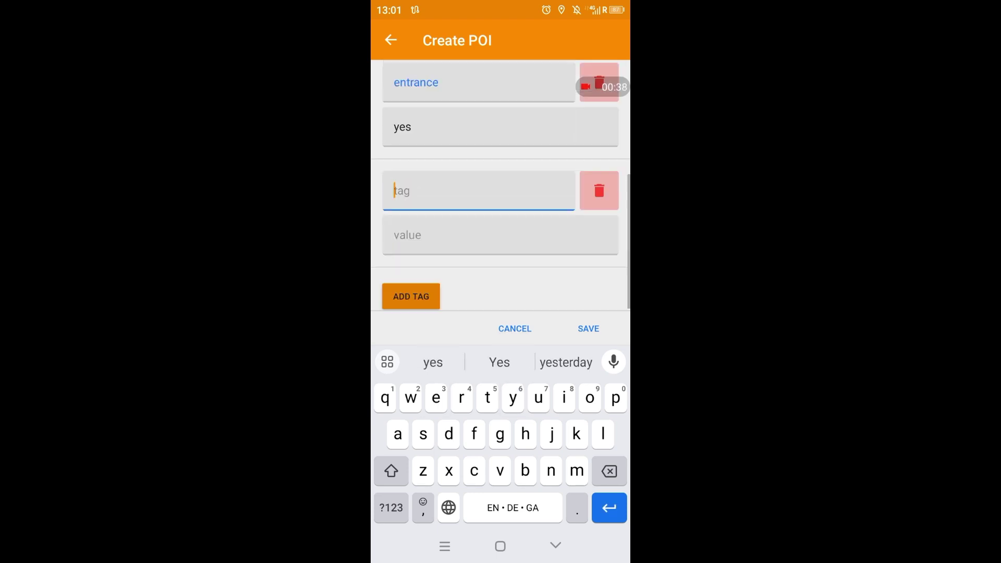
{"action": "type", "text": "boot"}
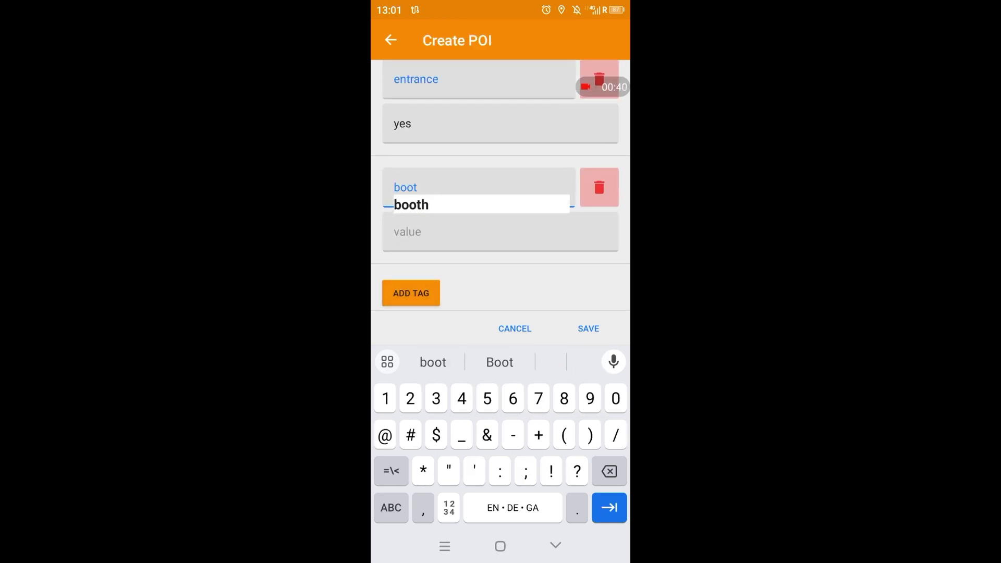
{"action": "type", "text": "_scraper"}
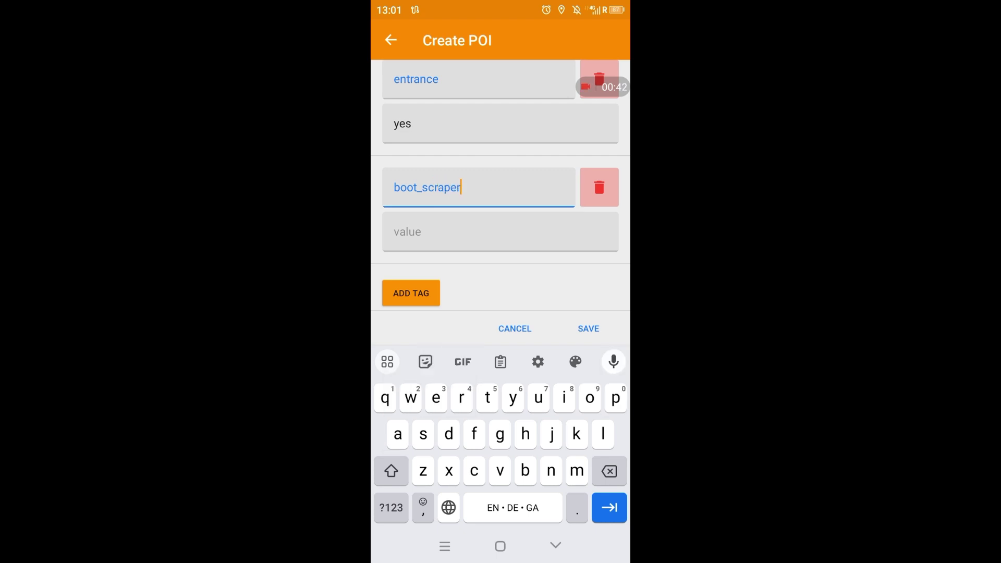
{"action": "key", "text": "Tab"}
{"action": "type", "text": "both"}
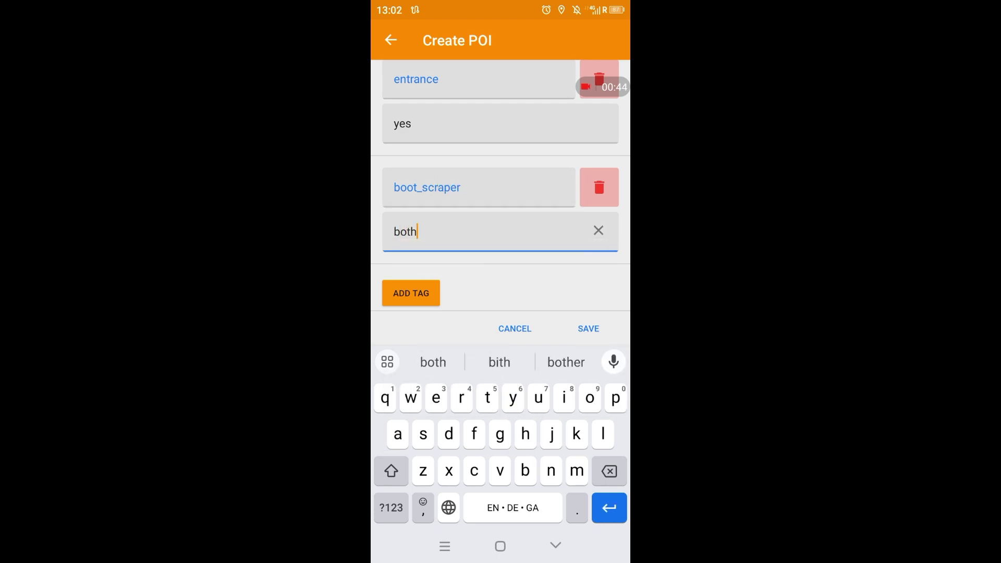
{"action": "key", "text": "Return"}
{"action": "type", "text": "s"}
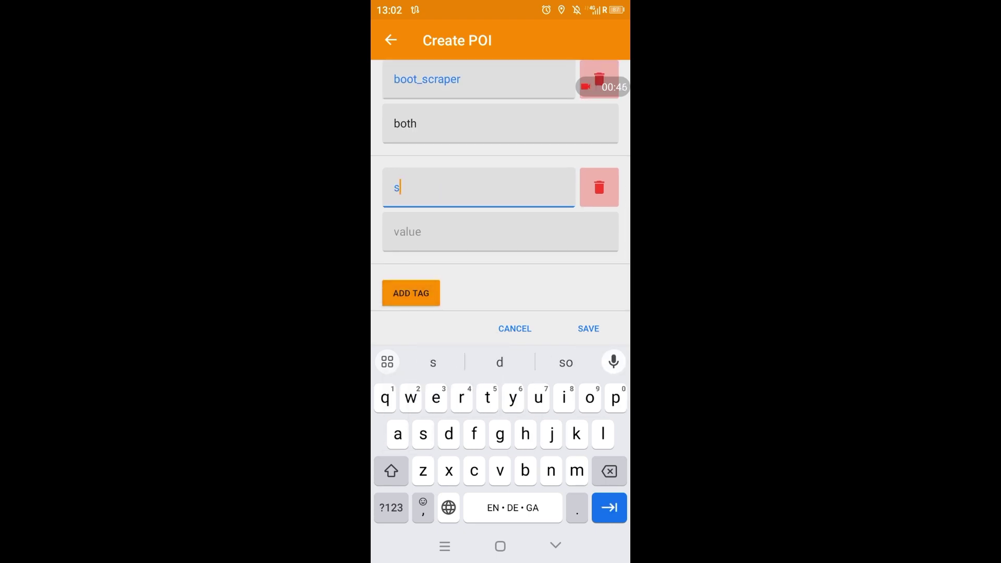
{"action": "type", "text": "tep_count"}
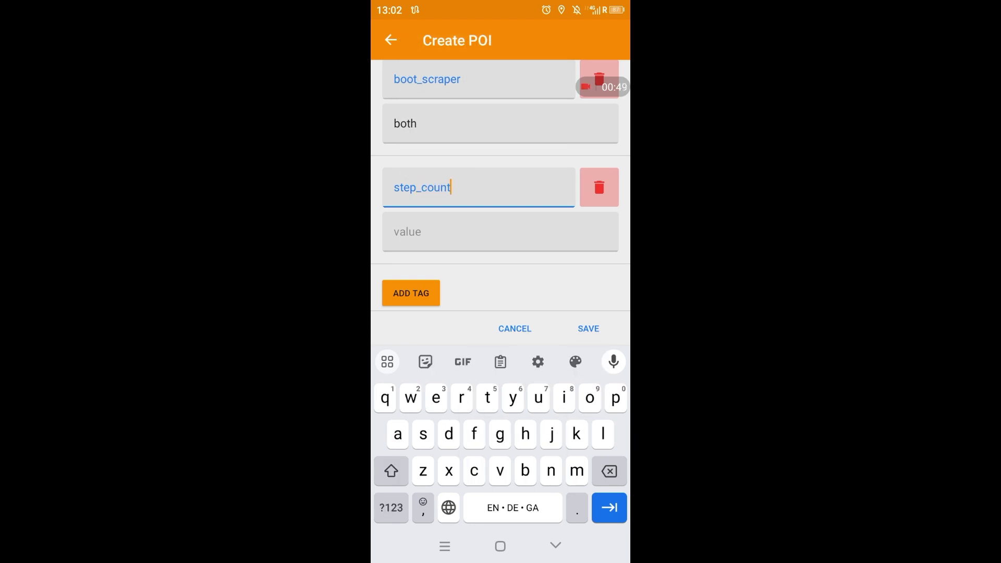
{"action": "key", "text": "Tab"}
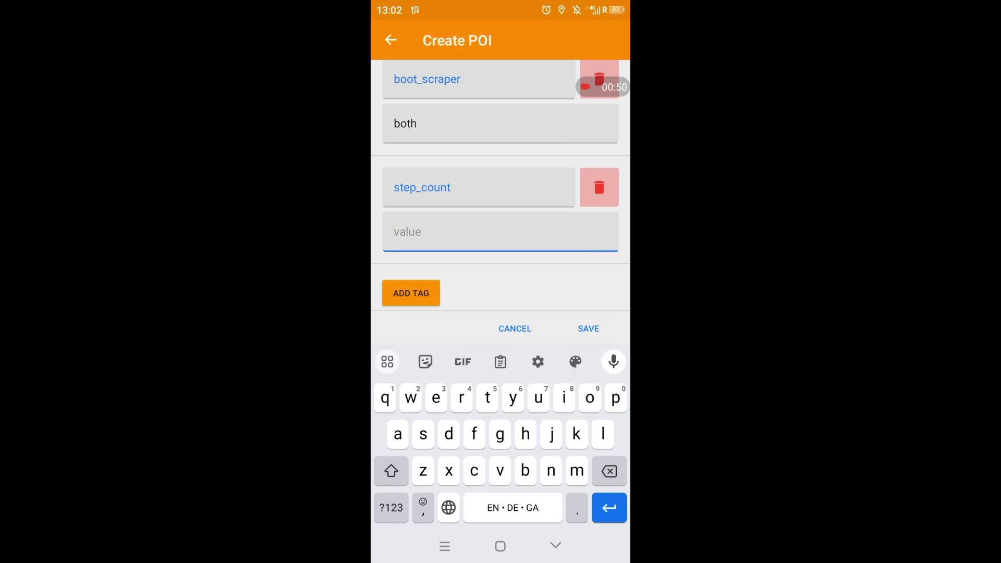
{"action": "type", "text": "3"}
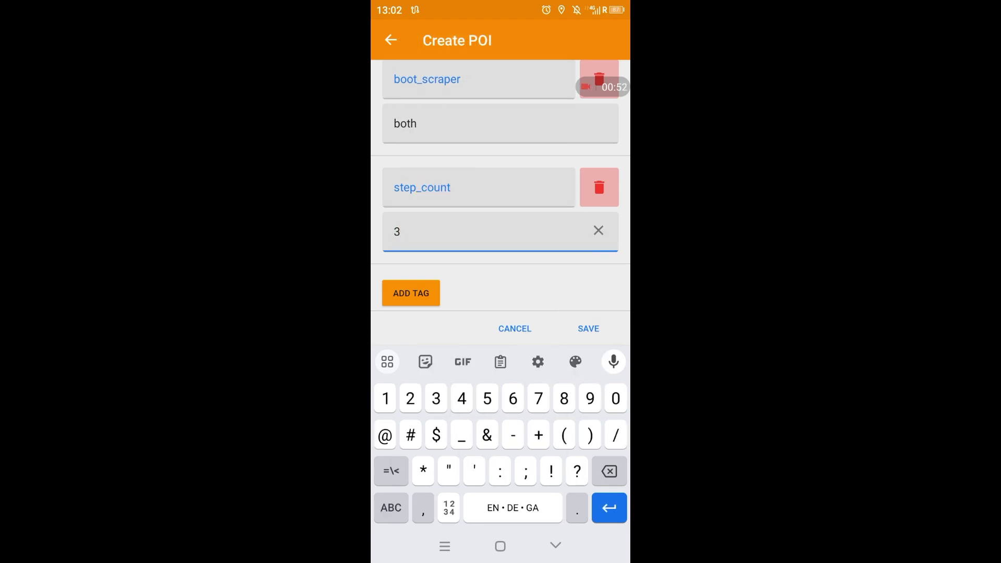
{"action": "left_click", "coordinate": [588, 328]}
{"action": "left_click", "coordinate": [578, 310]}
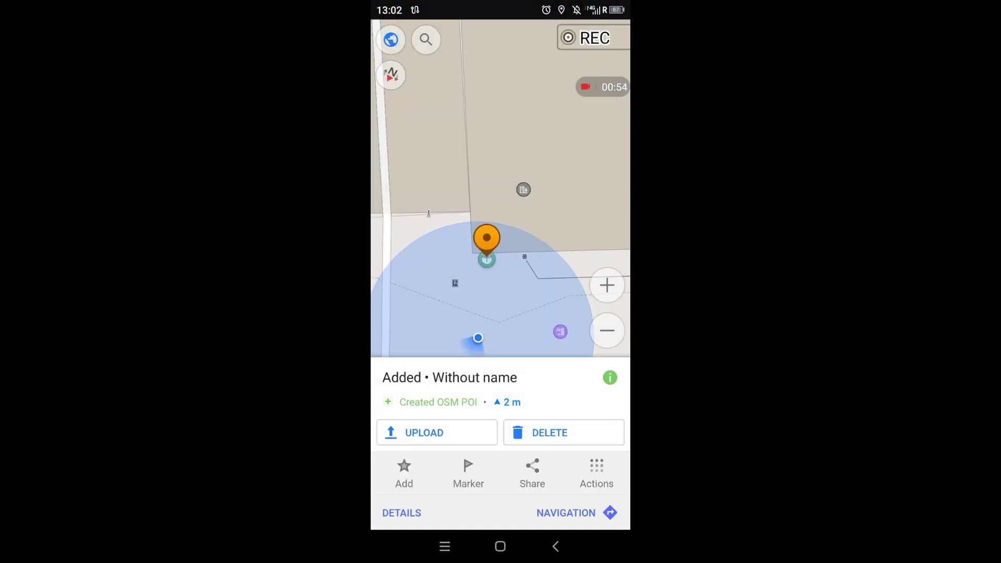
- Upload the new POI to OpenStreetMap with the comment 'entrance, boot scraper'
{"action": "left_click", "coordinate": [424, 432]}
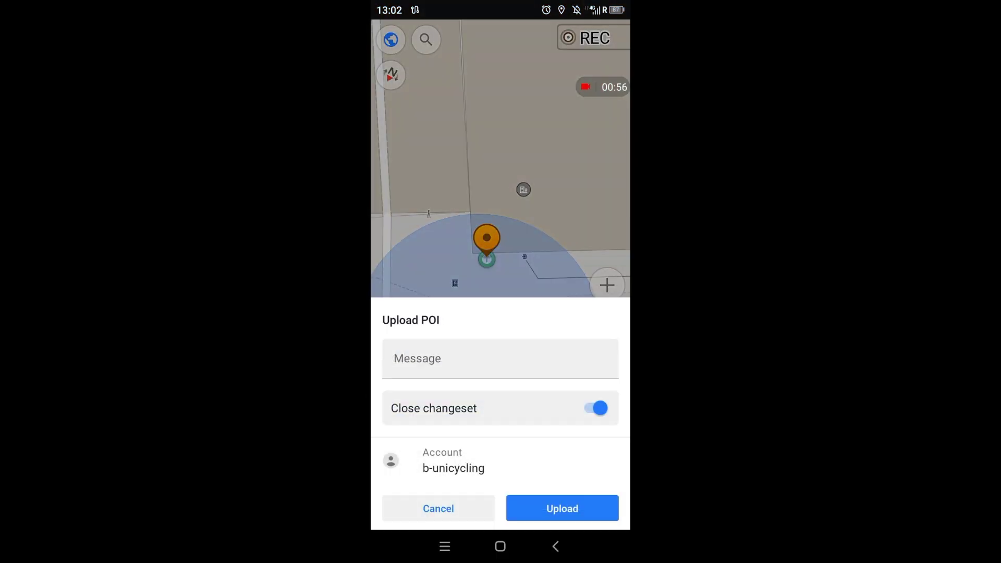
{"action": "left_click", "coordinate": [500, 359]}
{"action": "type", "text": "ent"}
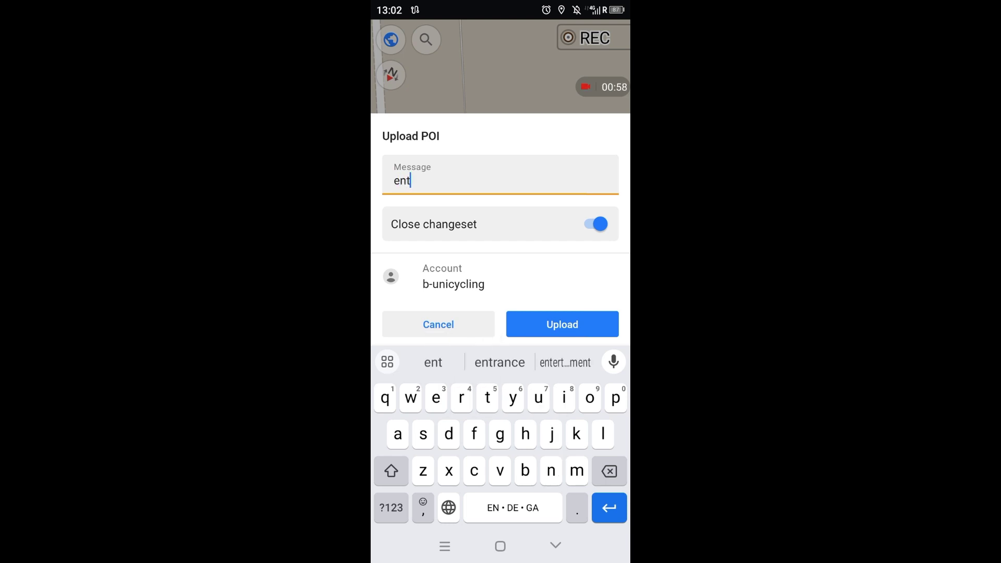
{"action": "type", "text": "enacd"}
{"action": "left_click", "coordinate": [499, 363]}
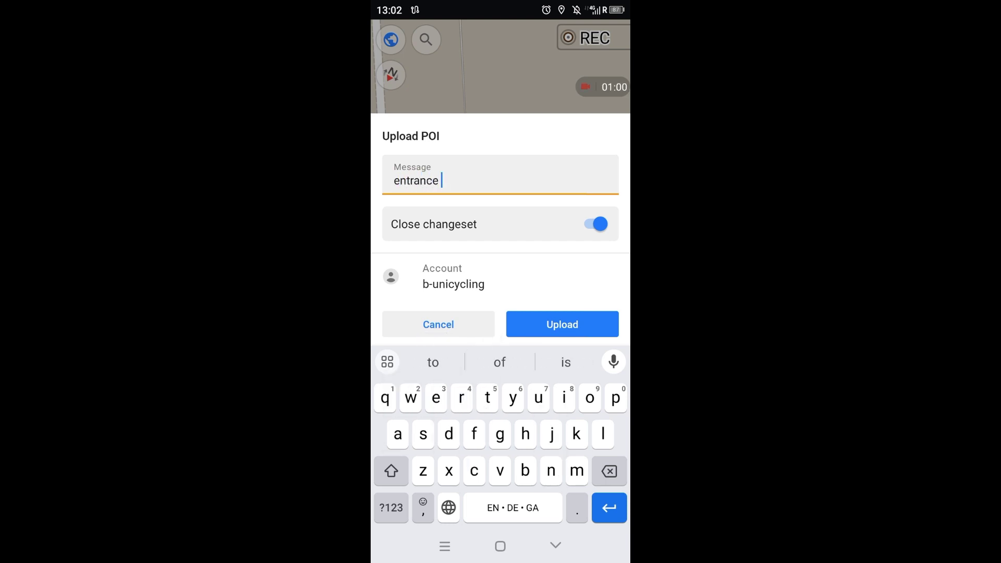
{"action": "type", "text": ", boot scraper"}
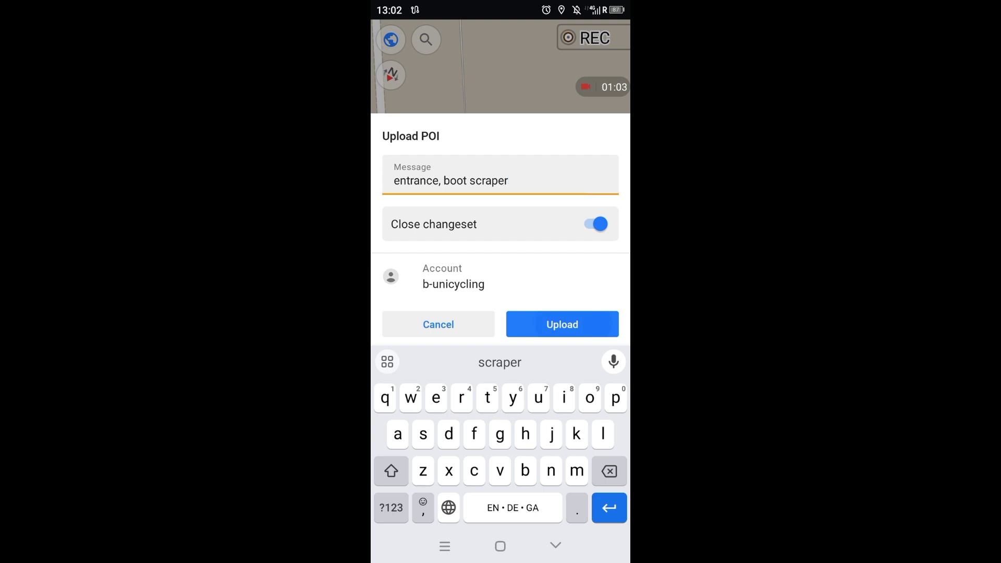
{"action": "left_click", "coordinate": [562, 324]}
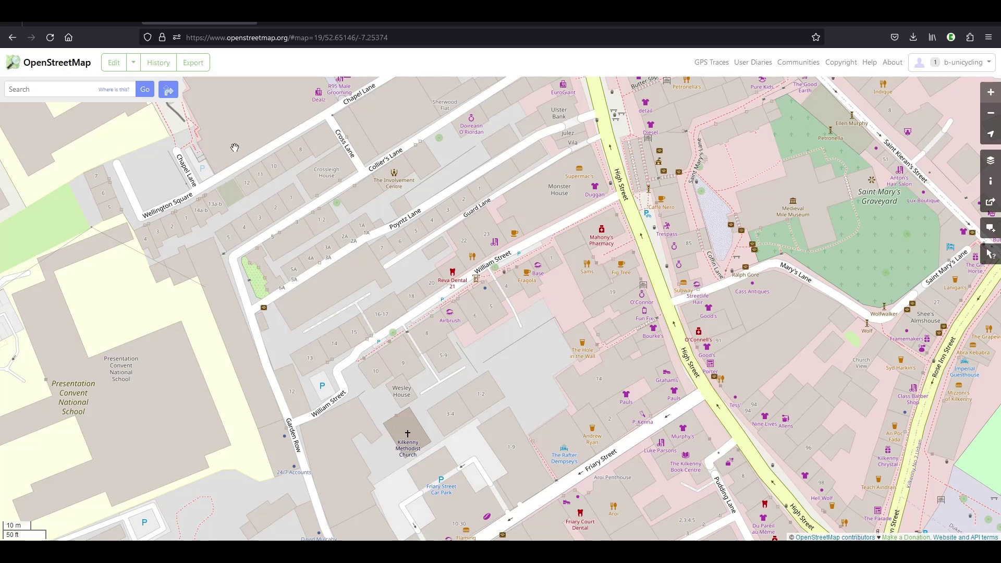
- Launch the iD editor from openstreetmap.org and zoom in on William Street's buildings
{"action": "left_click", "coordinate": [112, 63]}
{"action": "left_click", "coordinate": [115, 69]}
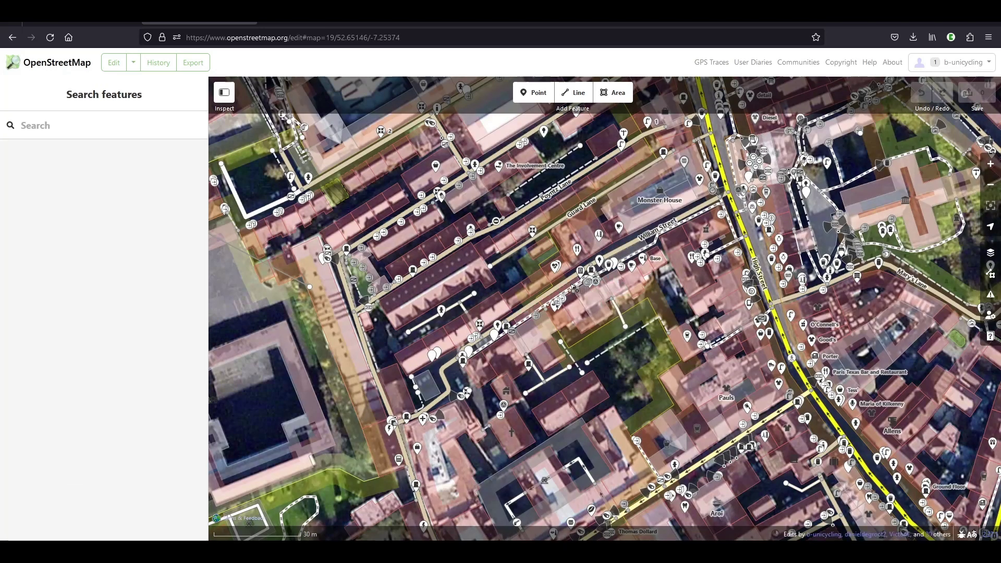
{"action": "scroll", "coordinate": [605, 279], "scroll_direction": "up", "scroll_amount": 3}
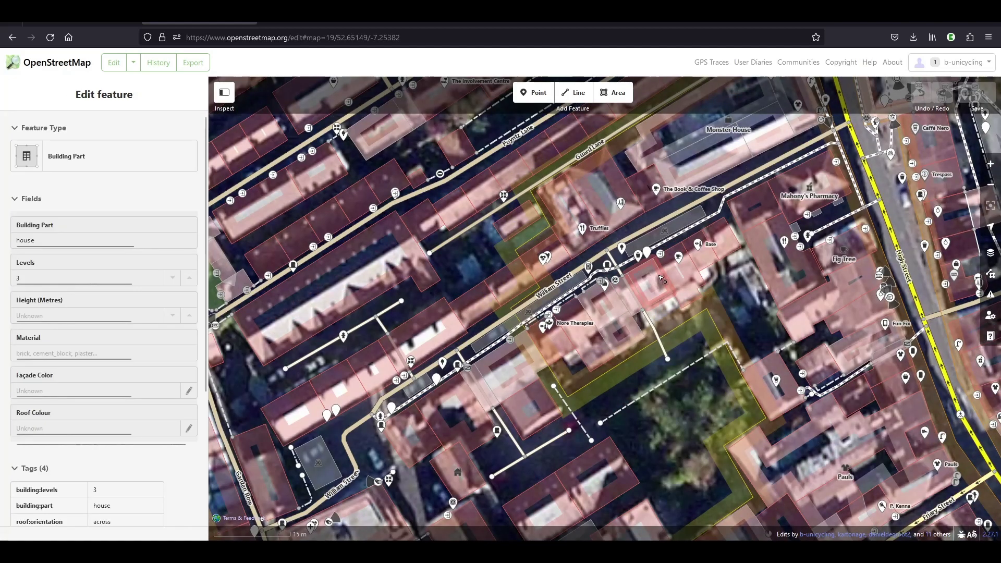
{"action": "scroll", "coordinate": [661, 278], "scroll_direction": "up", "scroll_amount": 5}
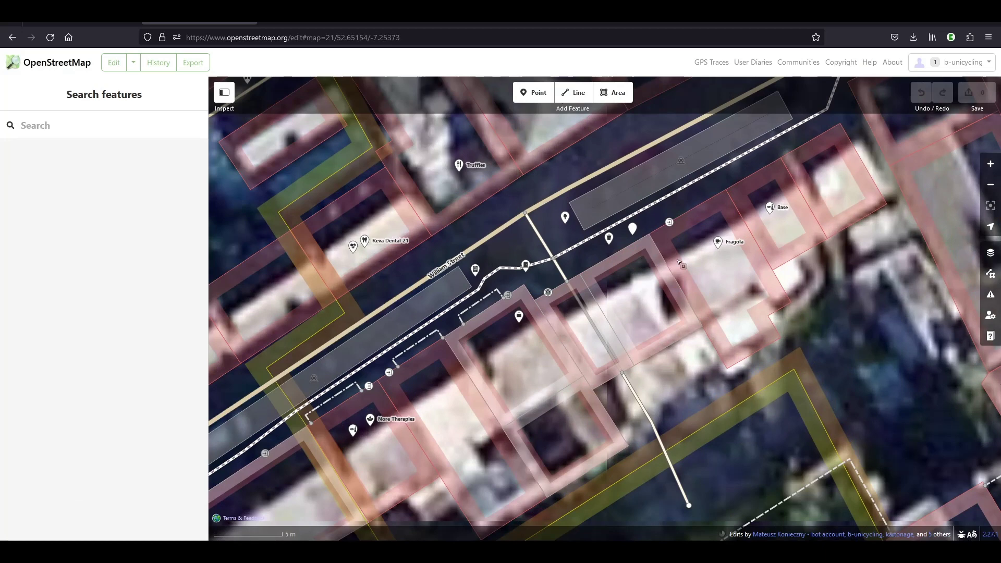
- Drag the uploaded standalone entrance onto the building outline so it snaps as a vertex
{"action": "left_click_drag", "start_coordinate": [679, 256], "coordinate": [622, 261]}
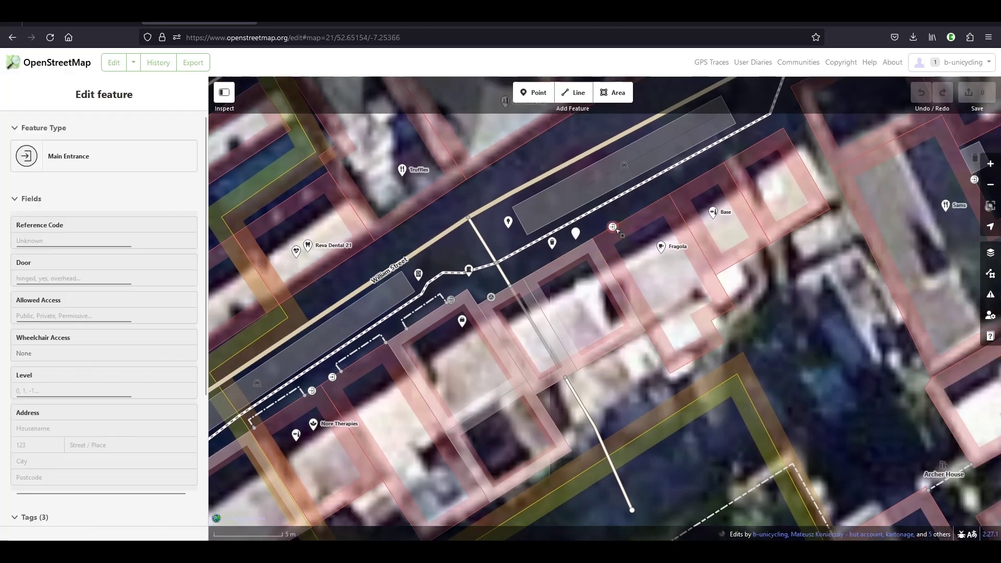
{"action": "left_click", "coordinate": [616, 231]}
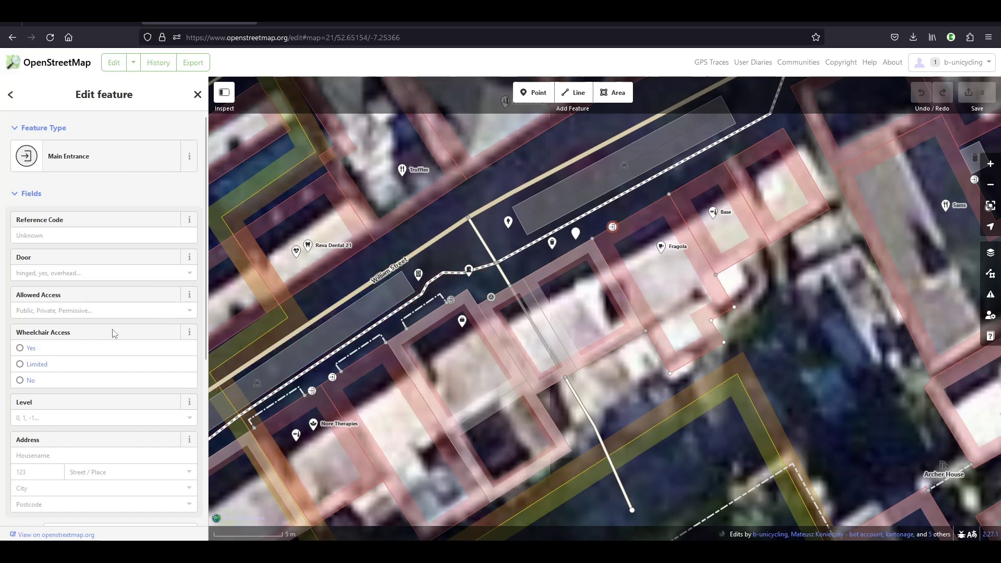
{"action": "left_click", "coordinate": [576, 233]}
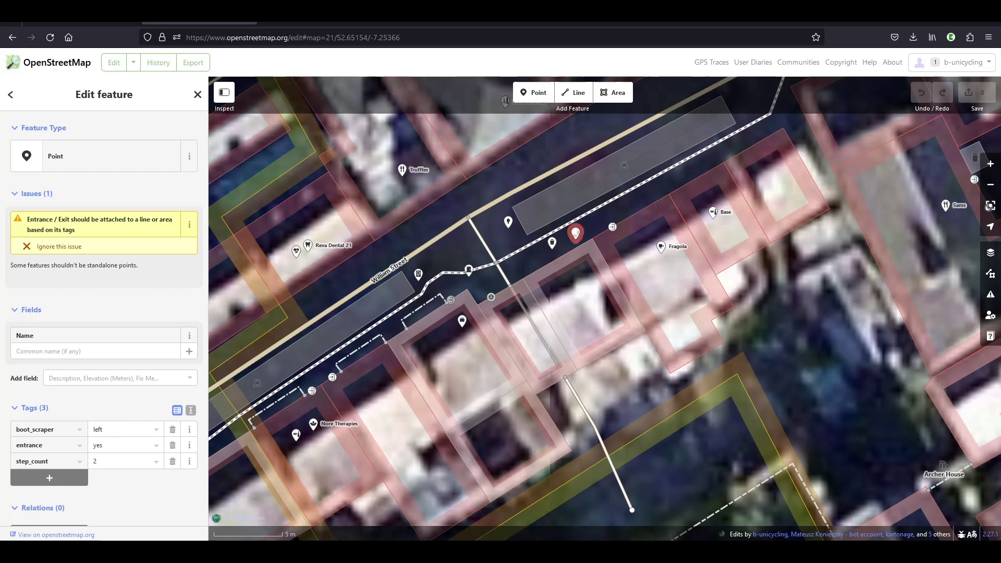
{"action": "left_click_drag", "start_coordinate": [576, 234], "coordinate": [581, 241]}
{"action": "left_click", "coordinate": [585, 245]}
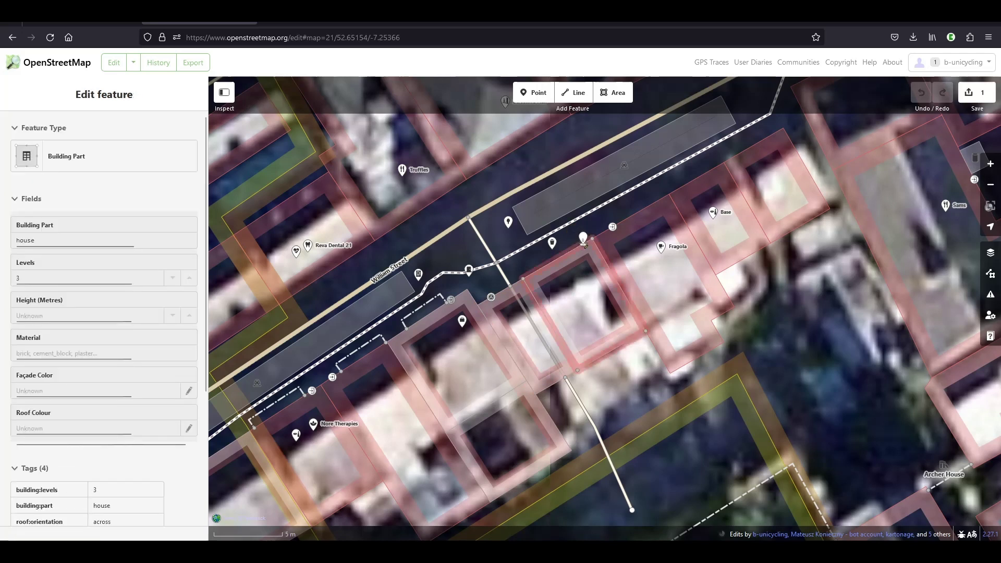
{"action": "left_click_drag", "start_coordinate": [583, 245], "coordinate": [582, 244]}
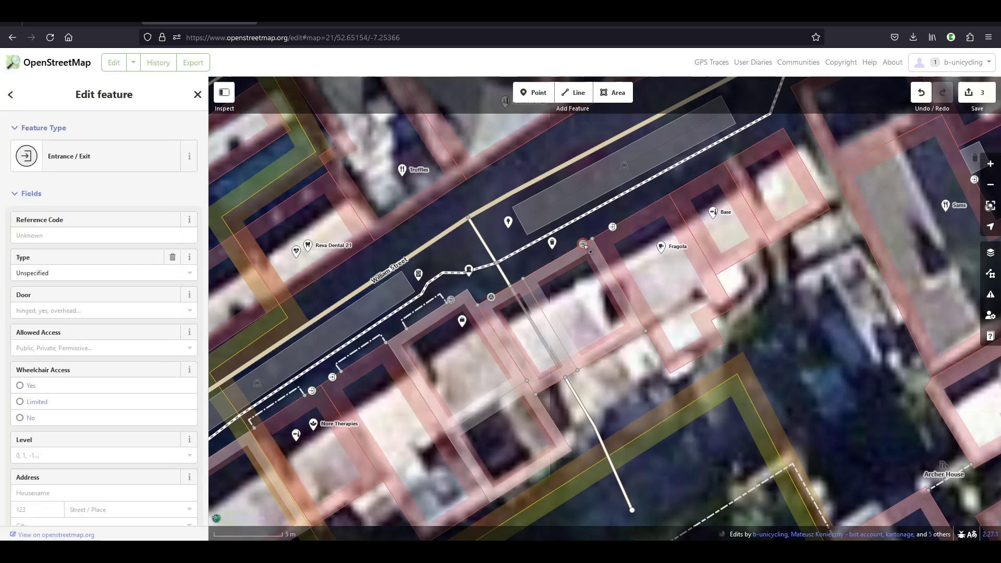
- Compare with the main entrance and confirm the snapped entrance's tags: boot_scraper=left, entrance=yes, step_count=2
{"action": "left_click", "coordinate": [612, 227]}
{"action": "scroll", "coordinate": [71, 291], "scroll_direction": "down", "scroll_amount": 1}
{"action": "scroll", "coordinate": [71, 290], "scroll_direction": "down", "scroll_amount": 4}
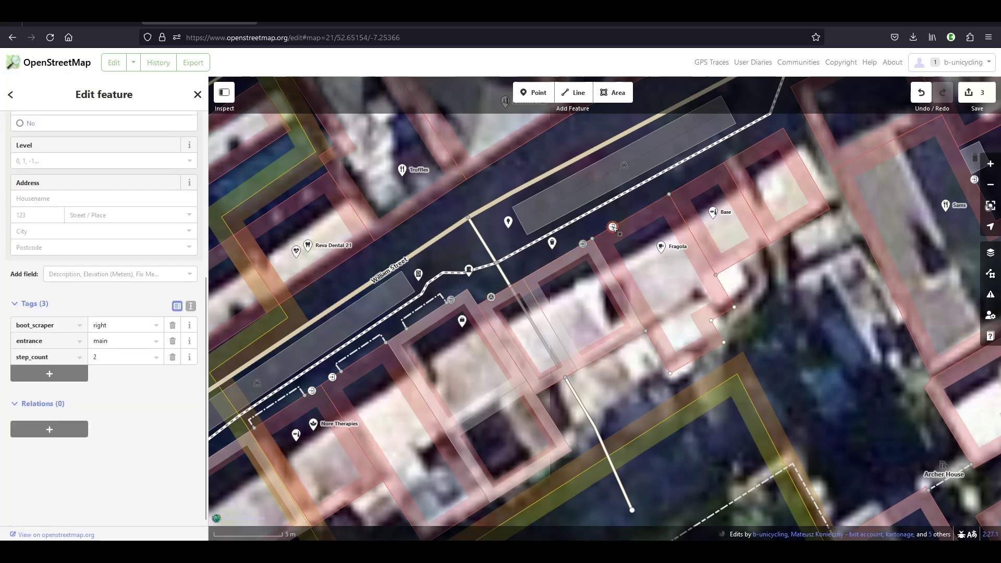
{"action": "left_click", "coordinate": [584, 244]}
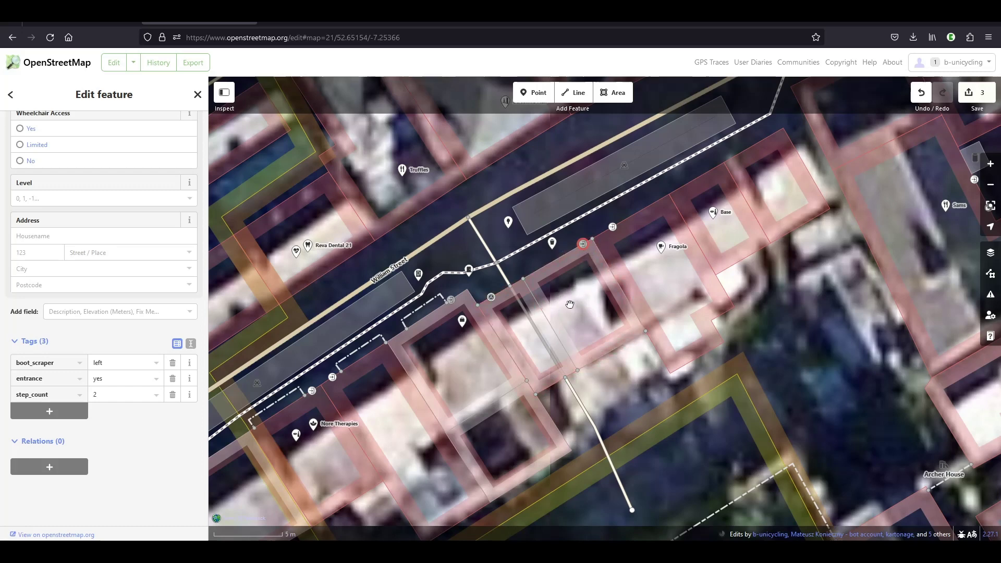
{"action": "scroll", "coordinate": [599, 282], "scroll_direction": "down", "scroll_amount": 2}
{"action": "scroll", "coordinate": [599, 281], "scroll_direction": "left", "scroll_amount": 2}
{"action": "scroll", "coordinate": [614, 280], "scroll_direction": "down", "scroll_amount": 1}
{"action": "scroll", "coordinate": [615, 280], "scroll_direction": "left", "scroll_amount": 2}
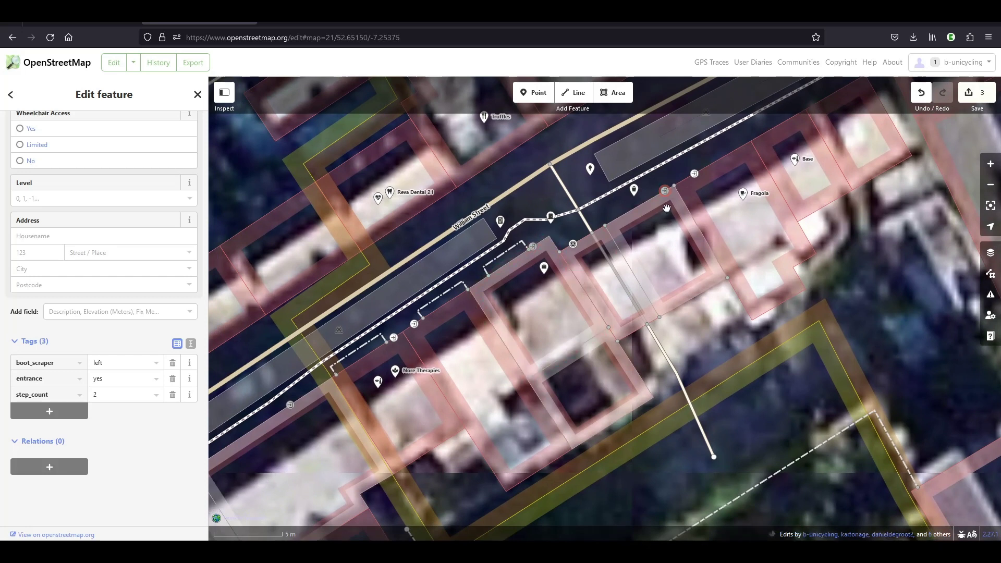
- Inspect the boot_scraper=both entrance, check the next building southwest, then deselect it
{"action": "left_click", "coordinate": [527, 262]}
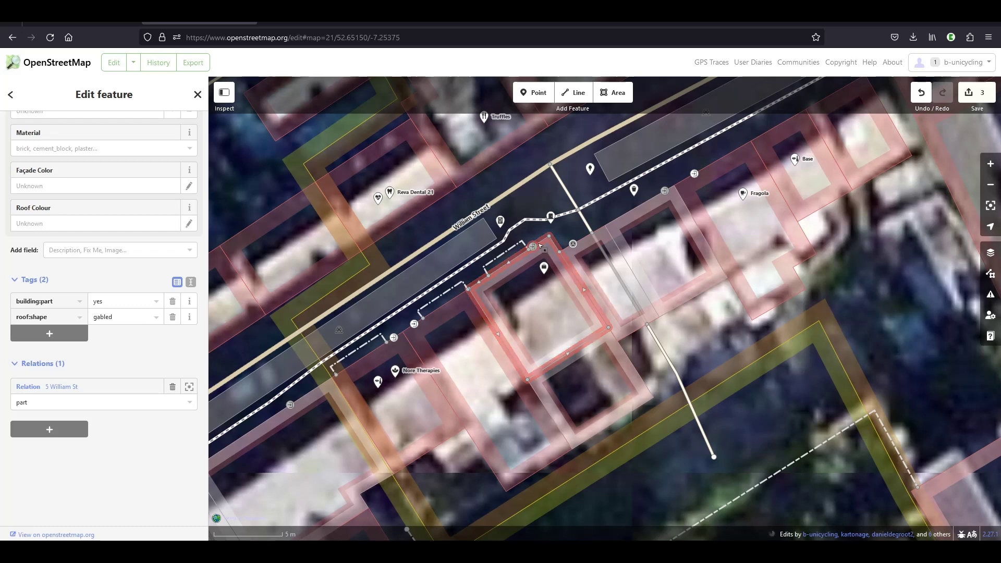
{"action": "left_click", "coordinate": [534, 245]}
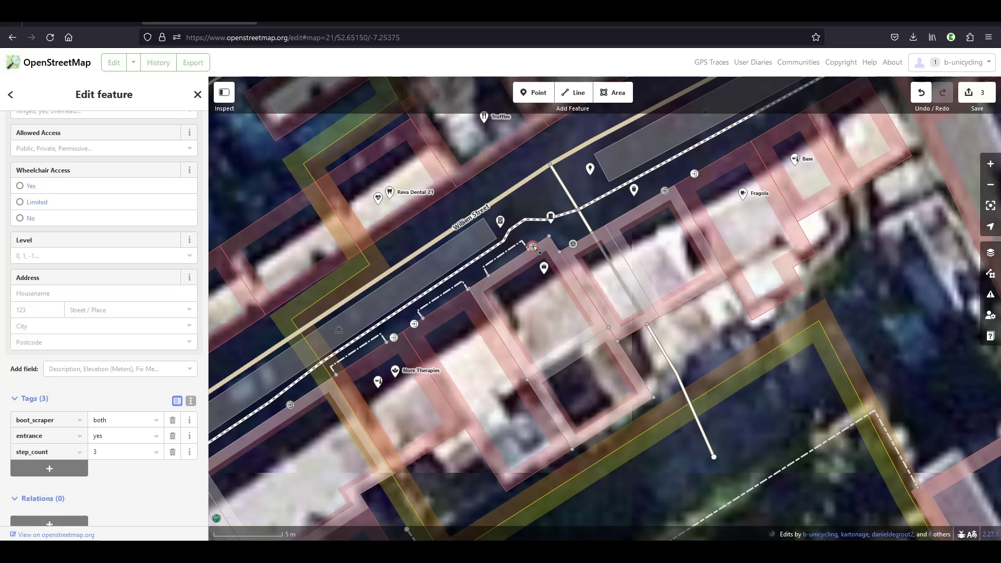
{"action": "left_click_drag", "start_coordinate": [463, 353], "coordinate": [626, 271]}
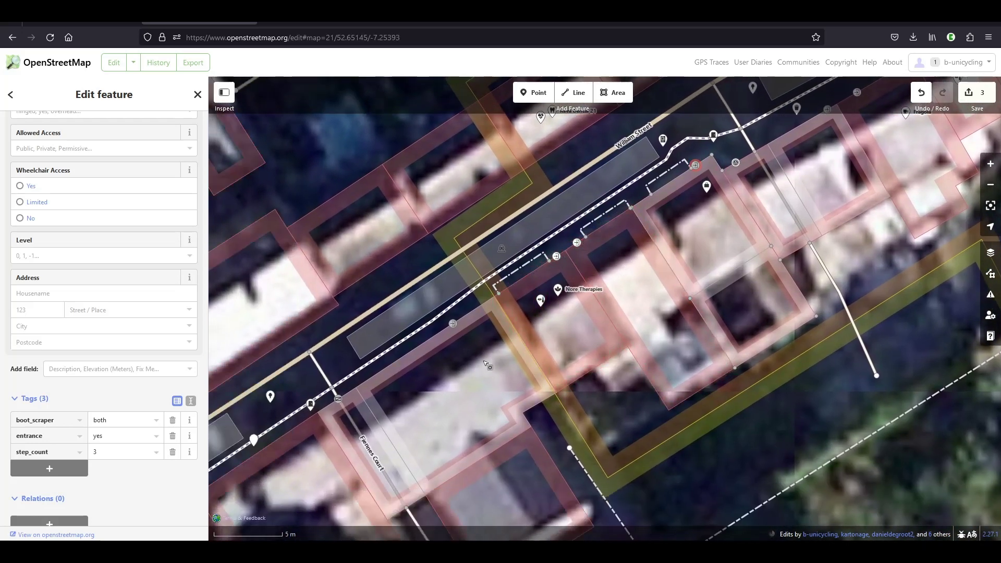
{"action": "left_click_drag", "start_coordinate": [414, 412], "coordinate": [559, 278]}
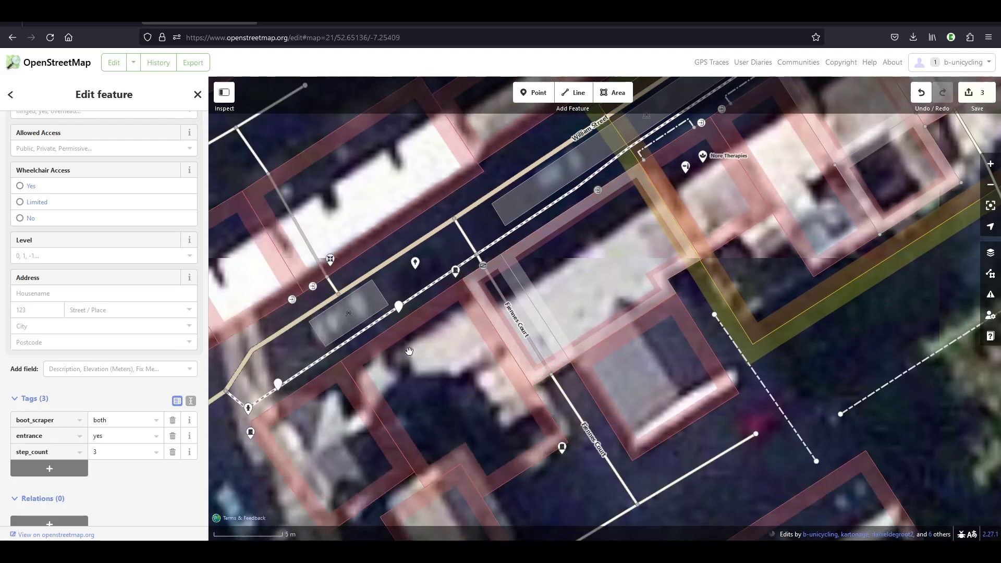
{"action": "left_click_drag", "start_coordinate": [409, 351], "coordinate": [493, 331]}
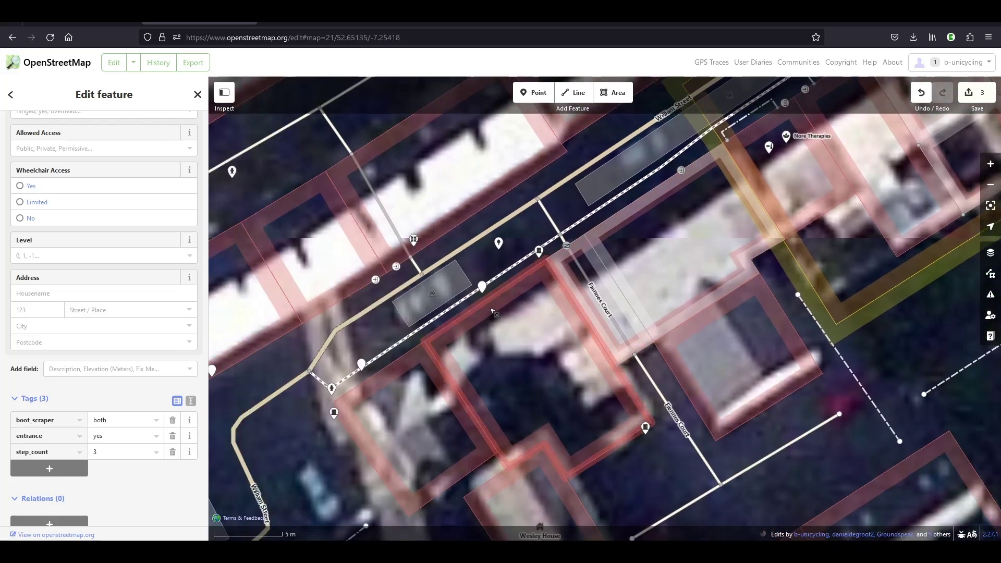
{"action": "left_click", "coordinate": [491, 311]}
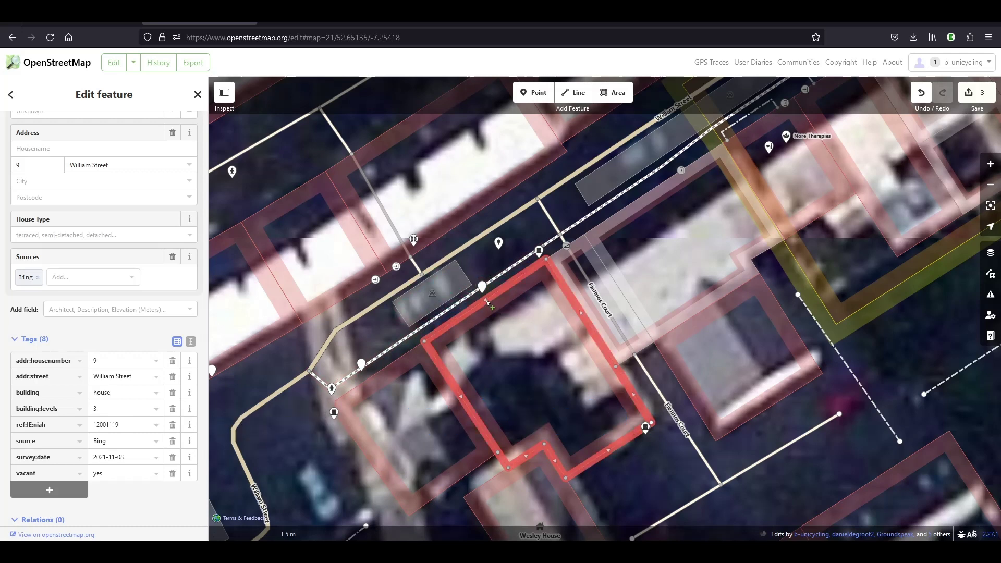
{"action": "left_click", "coordinate": [525, 236]}
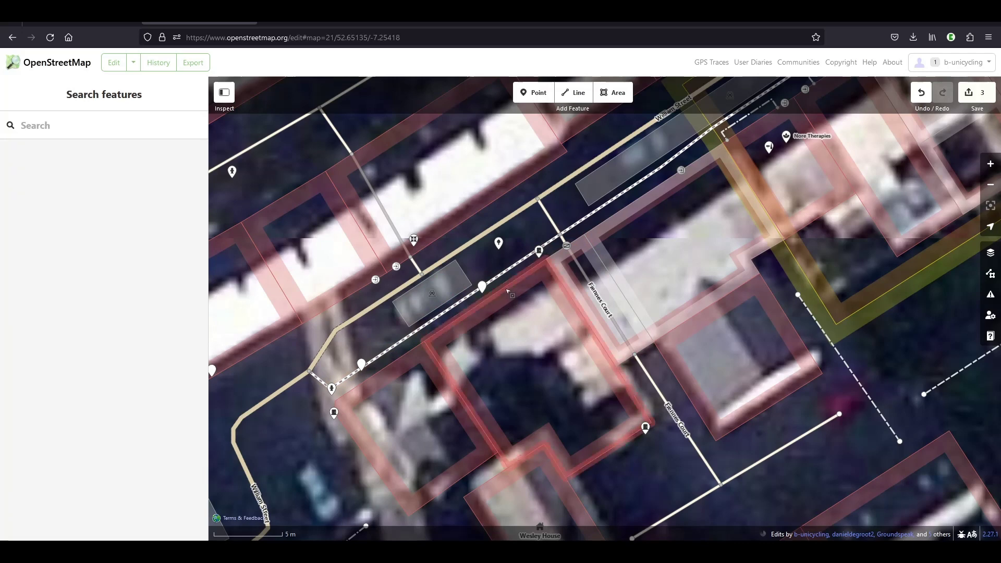
{"action": "left_click", "coordinate": [508, 290]}
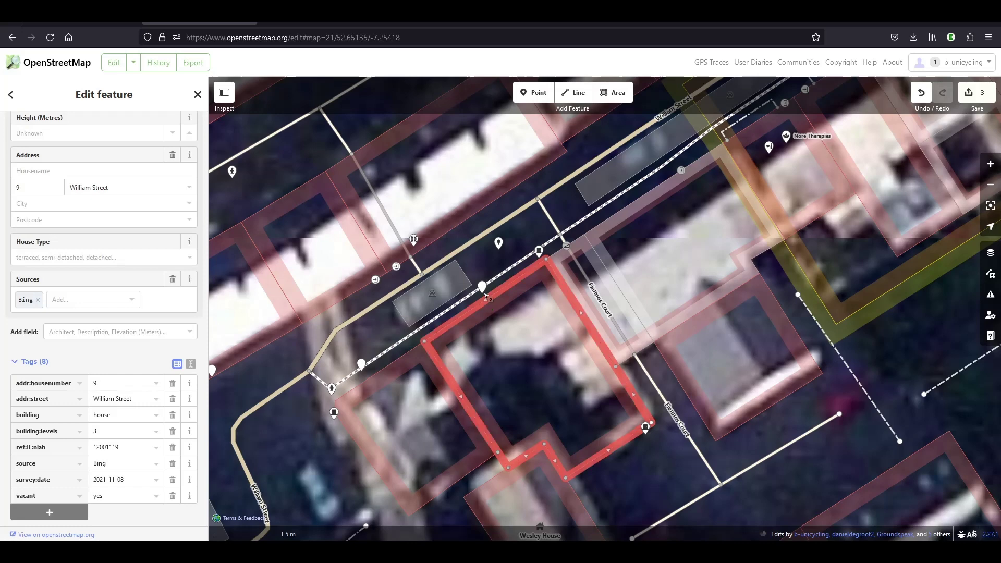
{"action": "left_click_drag", "start_coordinate": [484, 293], "coordinate": [488, 297]}
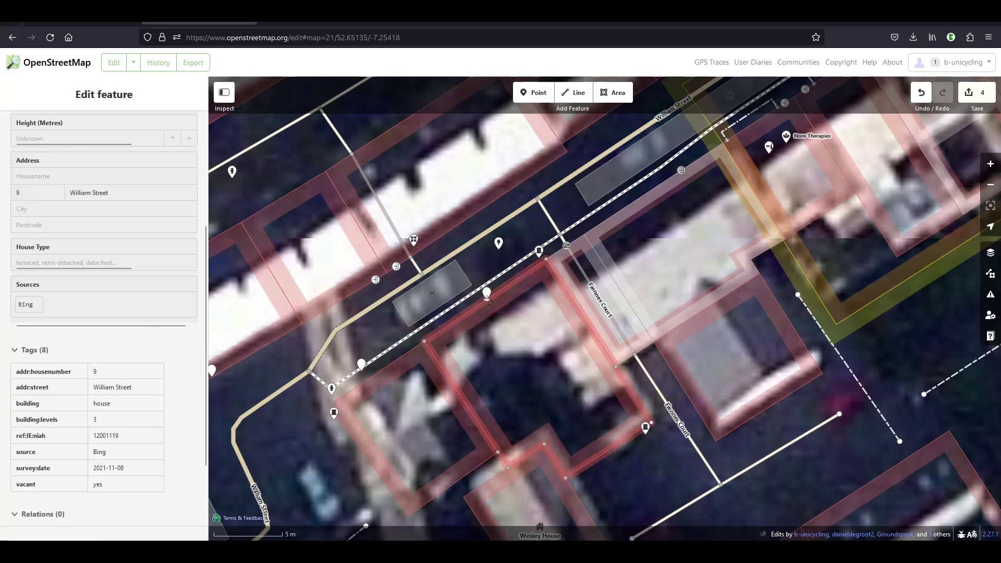
{"action": "left_click", "coordinate": [487, 299]}
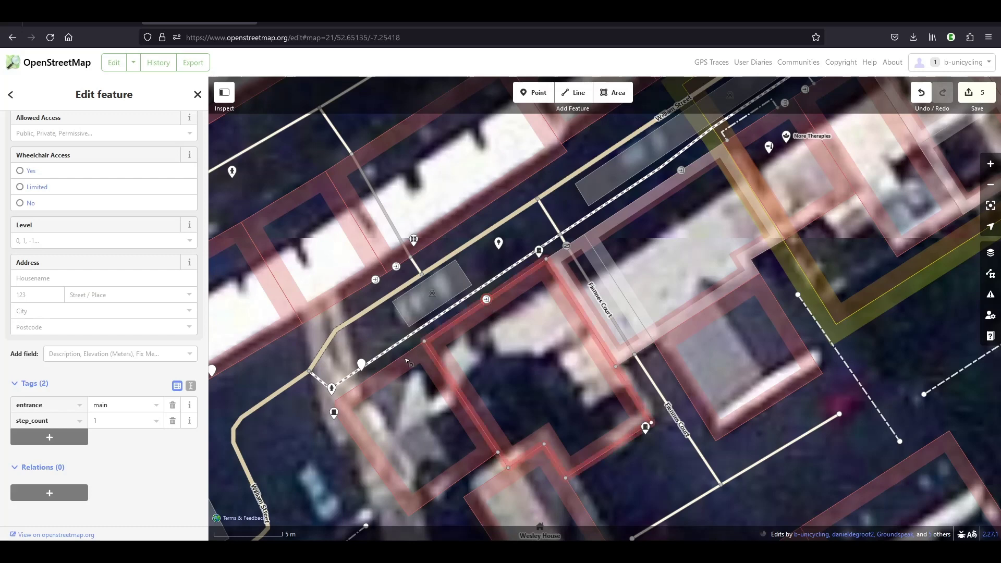
{"action": "left_click_drag", "start_coordinate": [382, 387], "coordinate": [488, 301]}
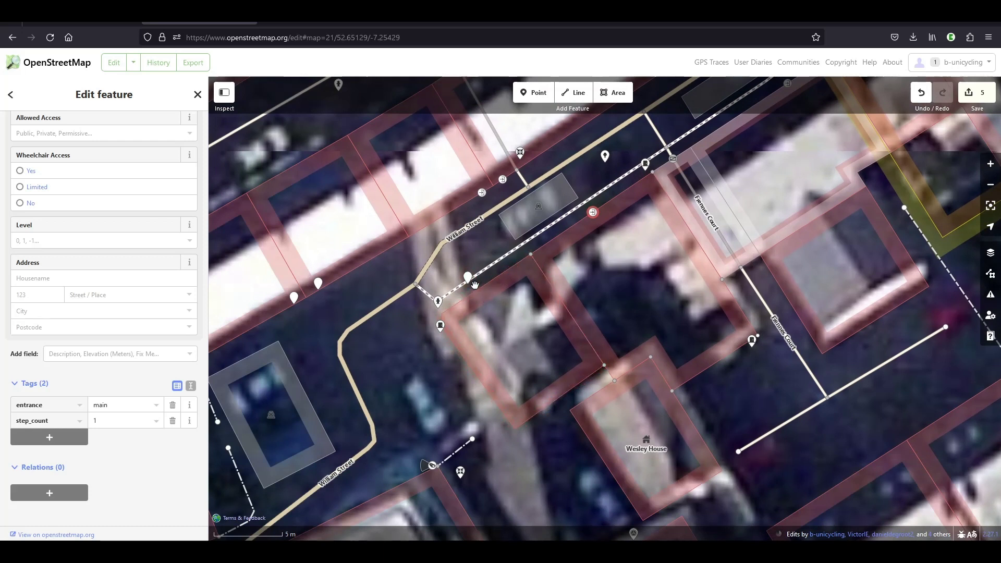
{"action": "left_click_drag", "start_coordinate": [471, 286], "coordinate": [474, 291]}
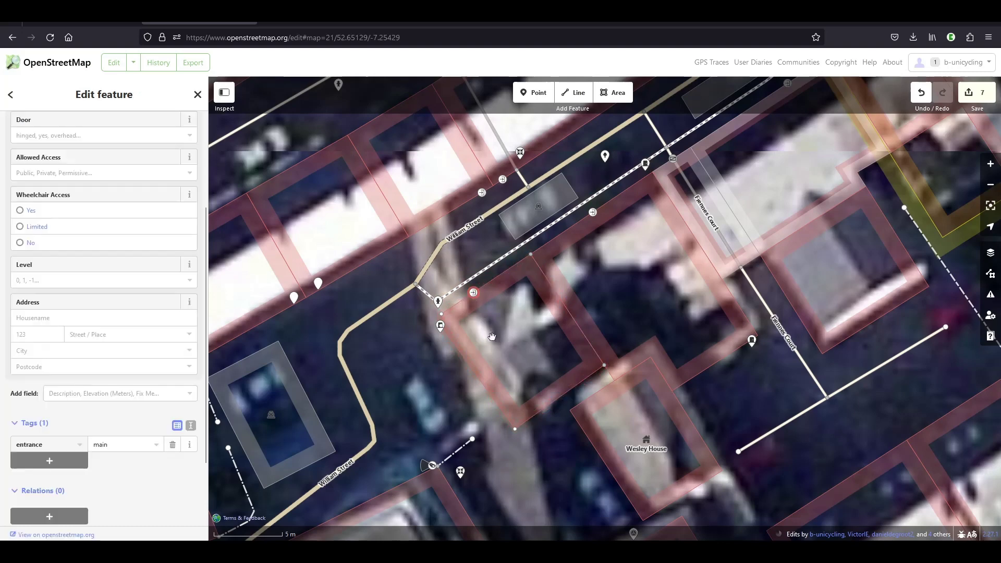
{"action": "left_click_drag", "start_coordinate": [686, 186], "coordinate": [562, 225]}
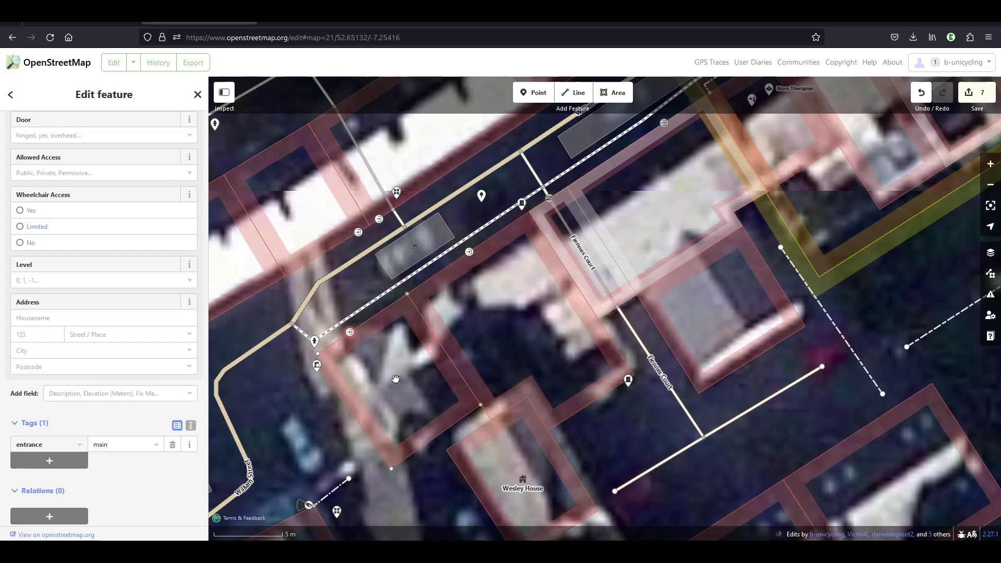
{"action": "left_click_drag", "start_coordinate": [385, 375], "coordinate": [608, 247]}
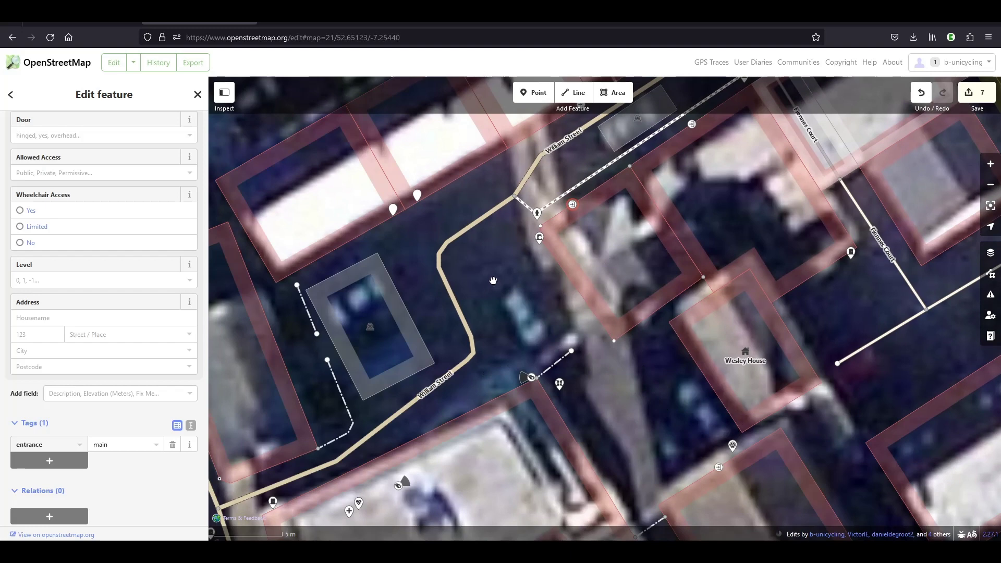
{"action": "left_click_drag", "start_coordinate": [493, 280], "coordinate": [622, 265]}
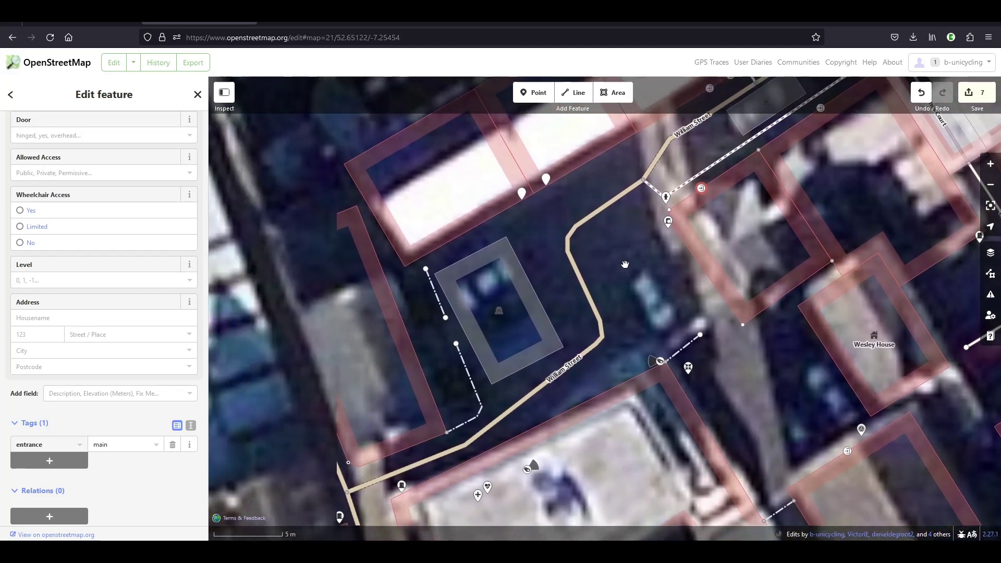
- Inspect the Garden Row house and its tags
{"action": "left_click", "coordinate": [402, 326]}
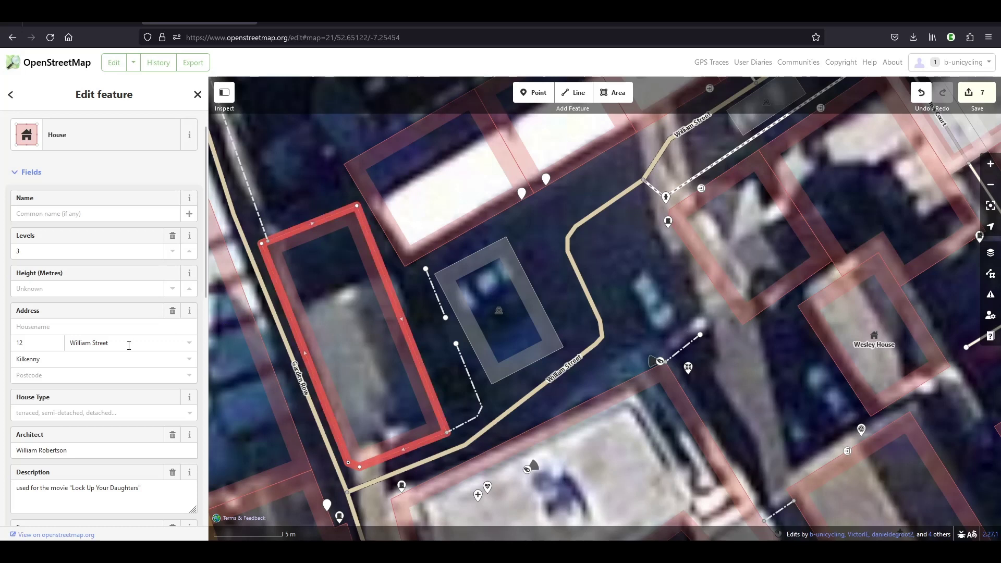
{"action": "scroll", "coordinate": [122, 345], "scroll_direction": "down", "scroll_amount": 1}
{"action": "scroll", "coordinate": [122, 345], "scroll_direction": "down", "scroll_amount": 6}
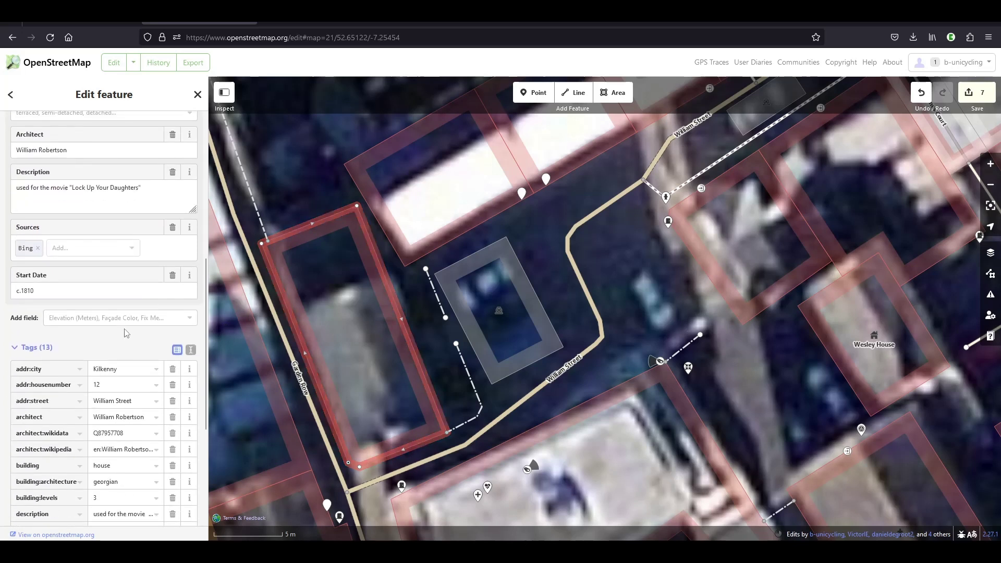
{"action": "scroll", "coordinate": [125, 332], "scroll_direction": "down", "scroll_amount": 4}
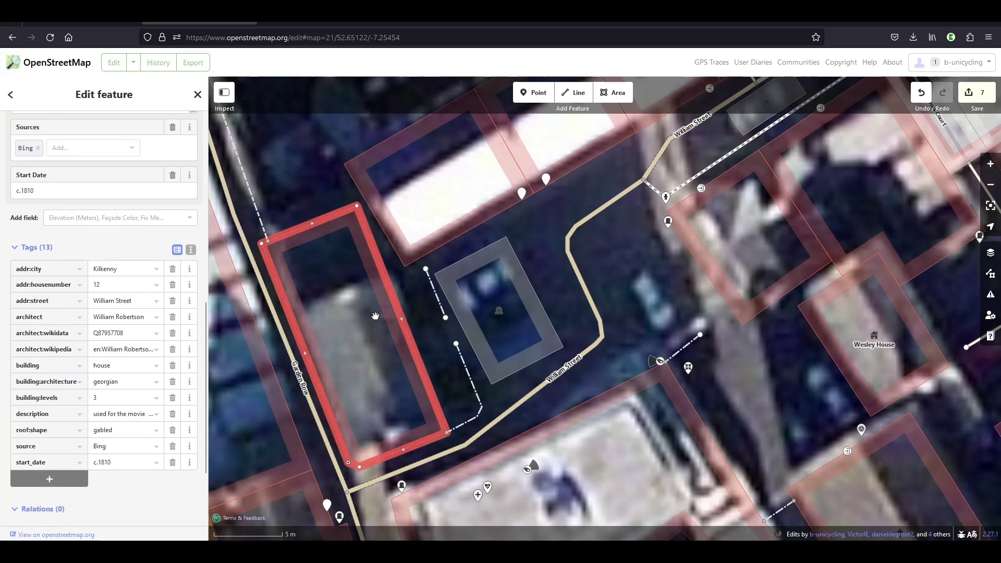
{"action": "left_click", "coordinate": [542, 248]}
{"action": "left_click_drag", "start_coordinate": [539, 219], "coordinate": [545, 323]}
{"action": "left_click", "coordinate": [396, 414]}
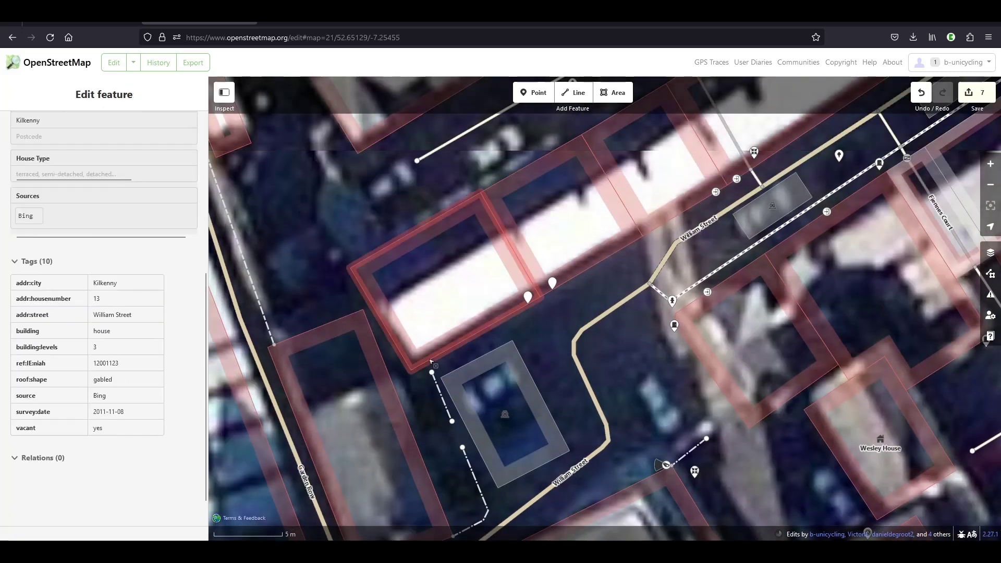
{"action": "left_click", "coordinate": [510, 318]}
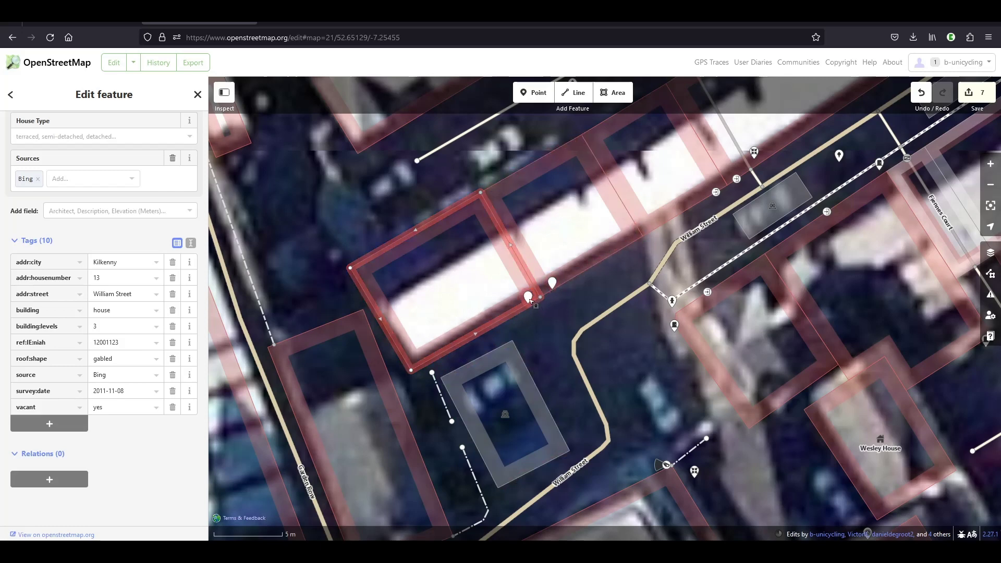
{"action": "left_click_drag", "start_coordinate": [528, 299], "coordinate": [530, 302]}
{"action": "scroll", "coordinate": [541, 304], "scroll_direction": "up", "scroll_amount": 5}
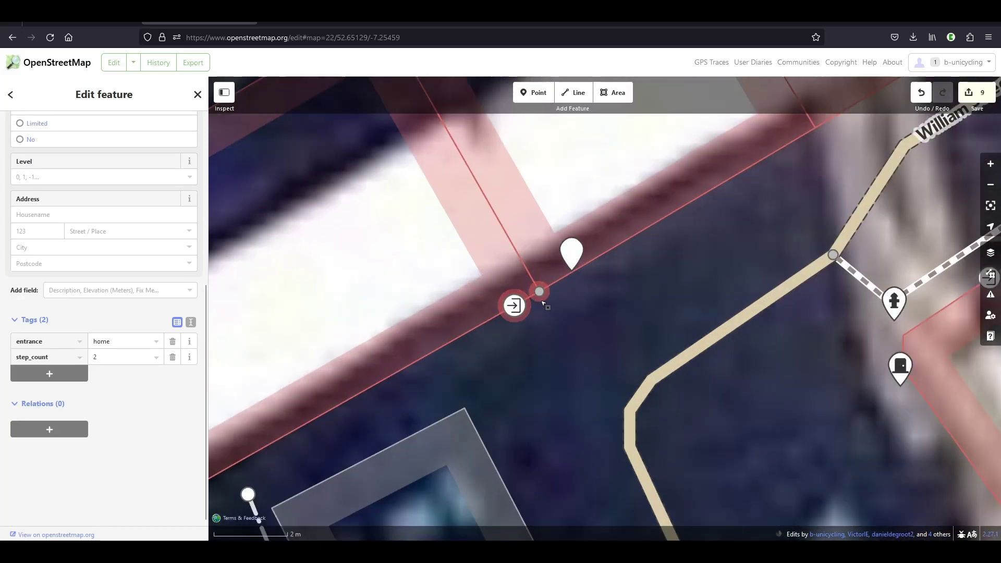
{"action": "left_click_drag", "start_coordinate": [581, 260], "coordinate": [567, 272]}
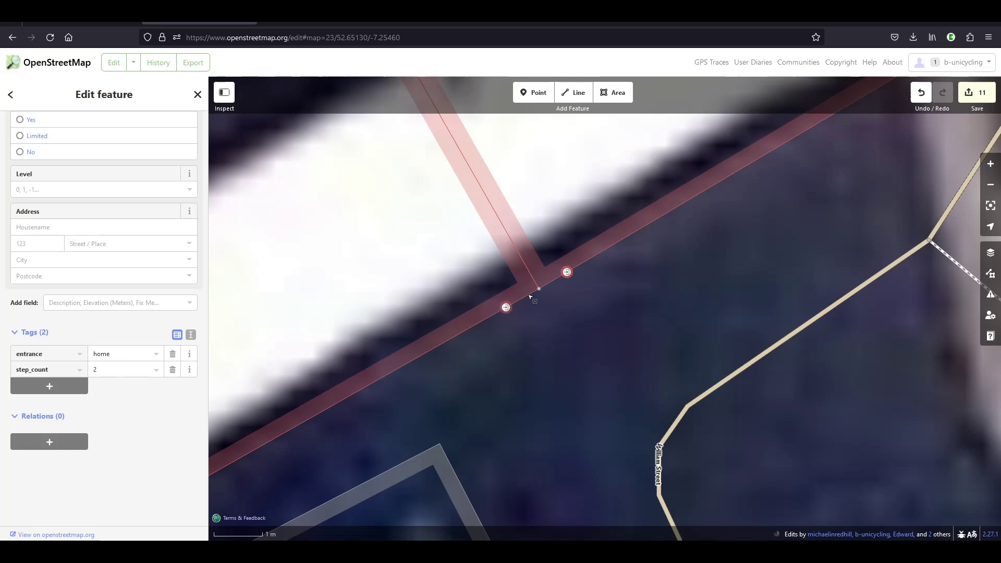
{"action": "scroll", "coordinate": [411, 297], "scroll_direction": "down", "scroll_amount": 3}
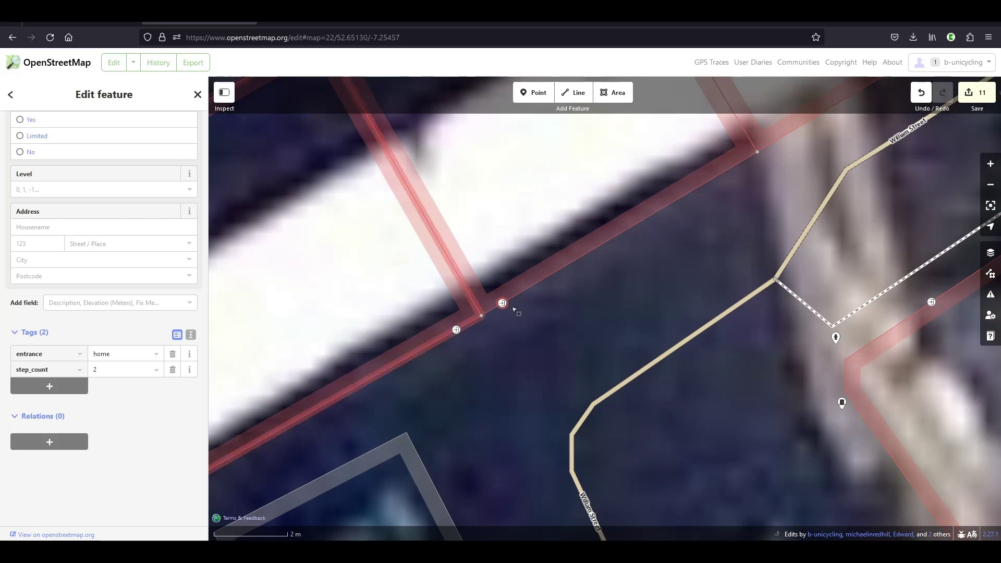
{"action": "left_click", "coordinate": [633, 296]}
{"action": "left_click_drag", "start_coordinate": [701, 234], "coordinate": [371, 393]}
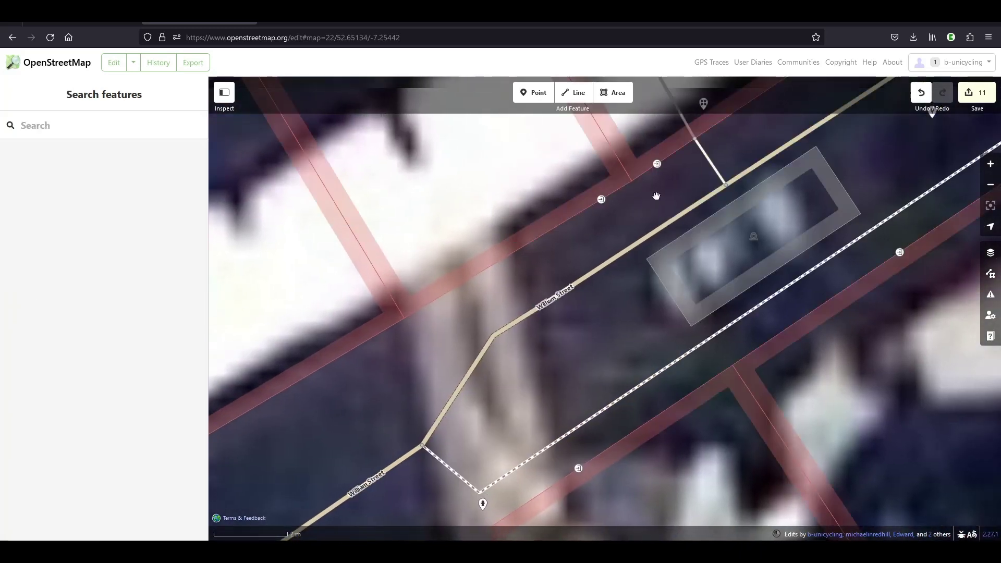
{"action": "left_click_drag", "start_coordinate": [627, 288], "coordinate": [440, 334]}
{"action": "scroll", "coordinate": [489, 282], "scroll_direction": "down", "scroll_amount": 3}
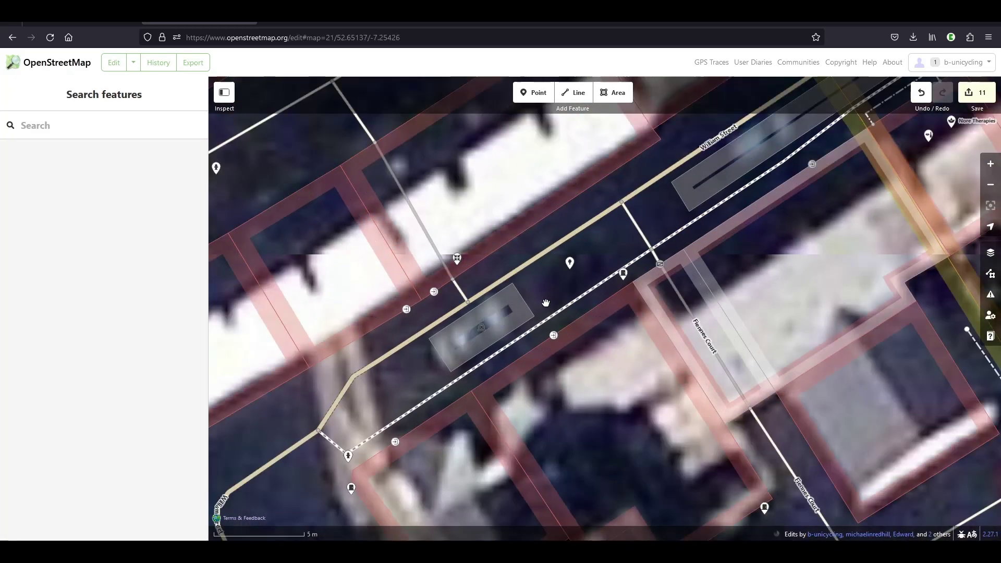
{"action": "scroll", "coordinate": [585, 331], "scroll_direction": "down", "scroll_amount": 3}
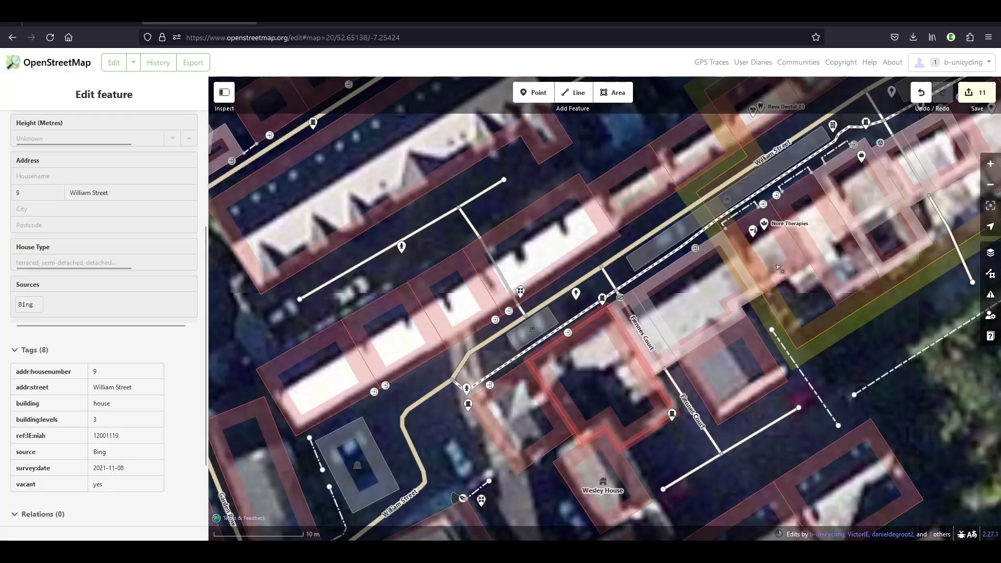
- Review the 11 changes and set the changeset comment 'snapped entrances to buildings'
{"action": "left_click", "coordinate": [981, 97]}
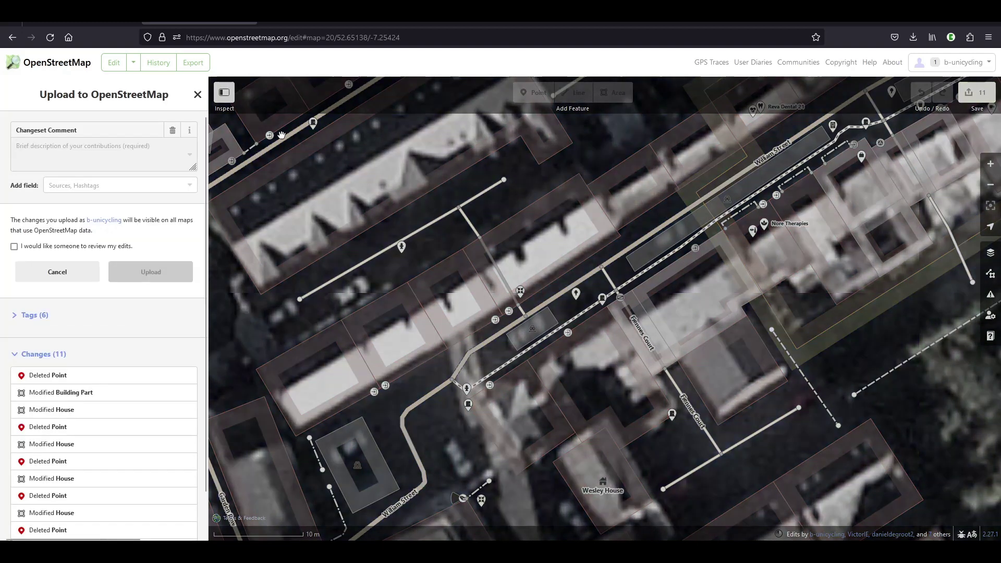
{"action": "type", "text": "snappe"}
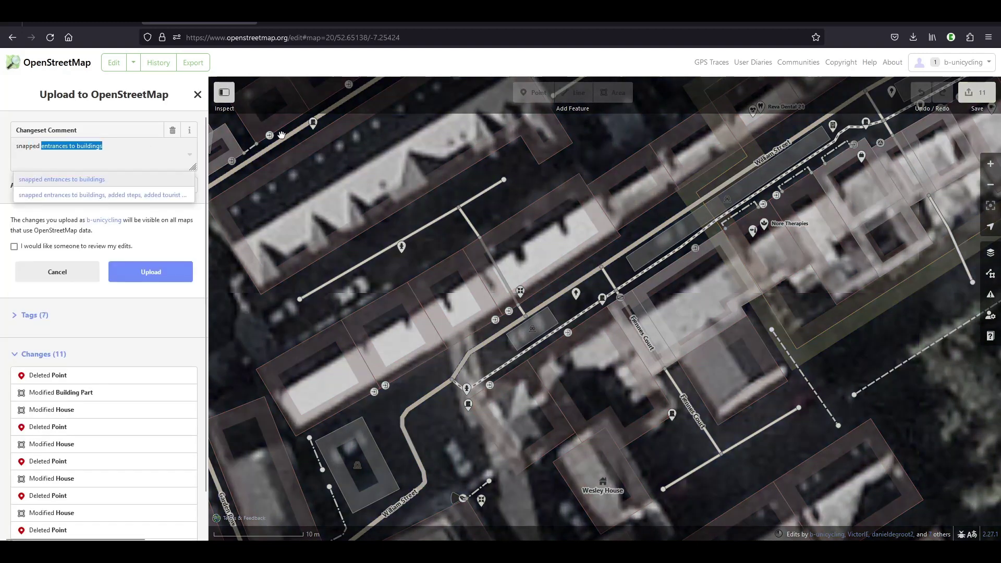
{"action": "type", "text": "d"}
{"action": "key", "text": "Right"}
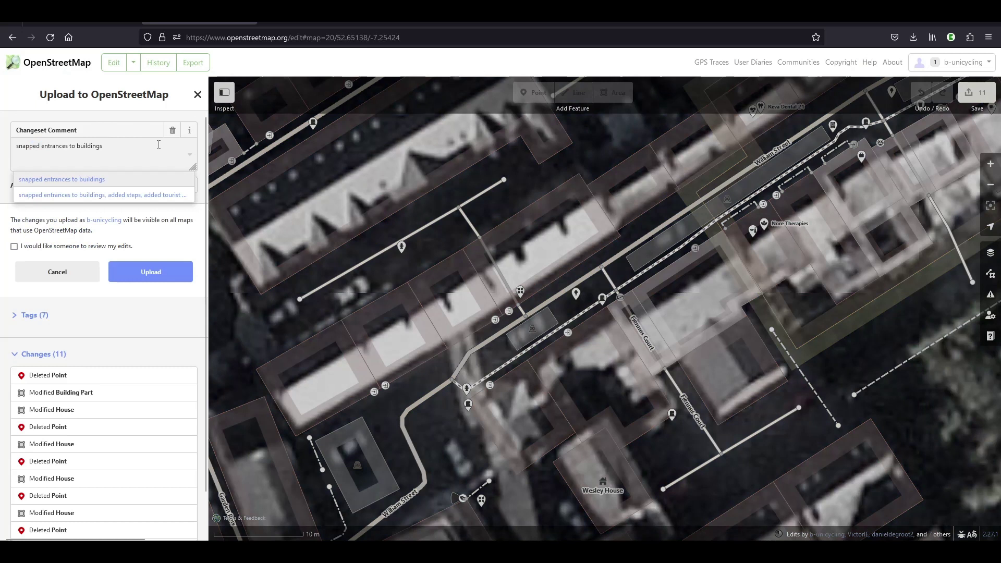
{"action": "key", "text": "Escape"}
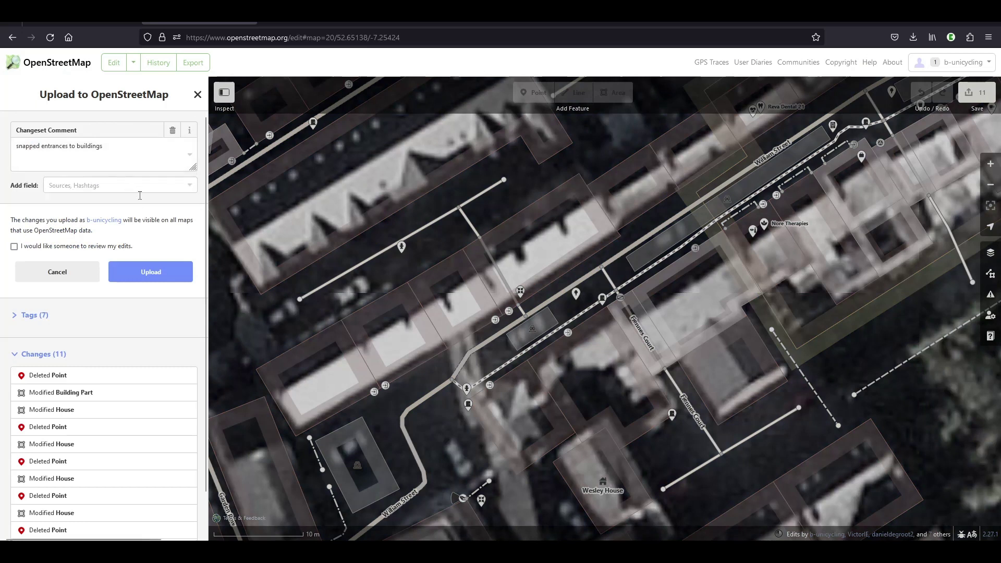
- Add Survey as the changeset source and upload the edits
{"action": "left_click", "coordinate": [138, 186]}
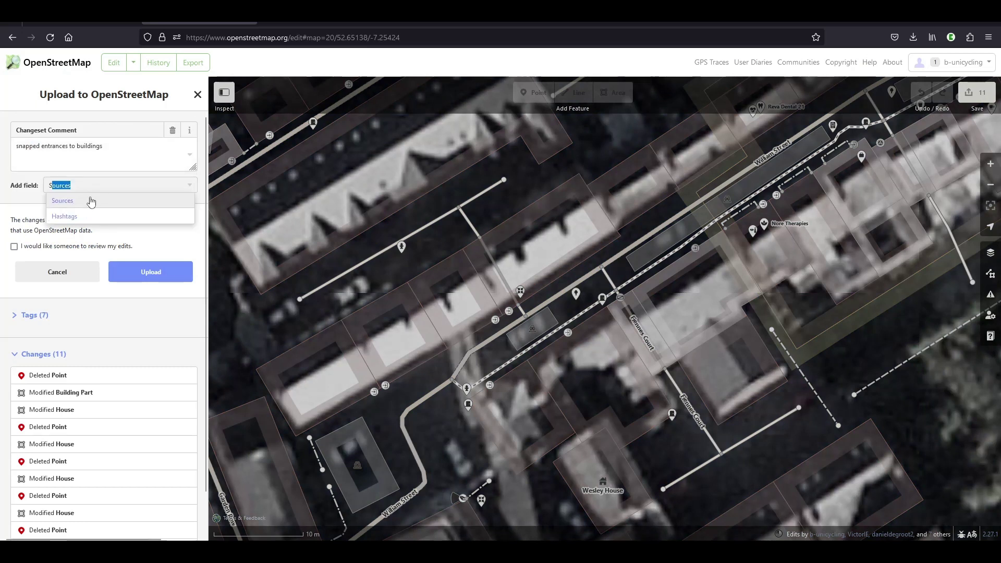
{"action": "left_click", "coordinate": [89, 200]}
{"action": "type", "text": "survey"}
{"action": "left_click", "coordinate": [44, 228]}
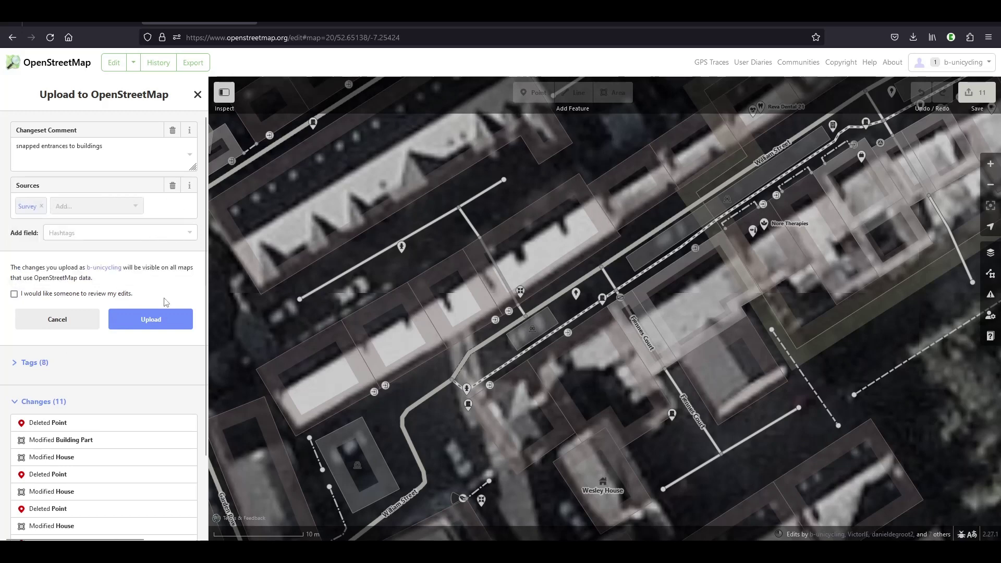
{"action": "left_click", "coordinate": [156, 319]}
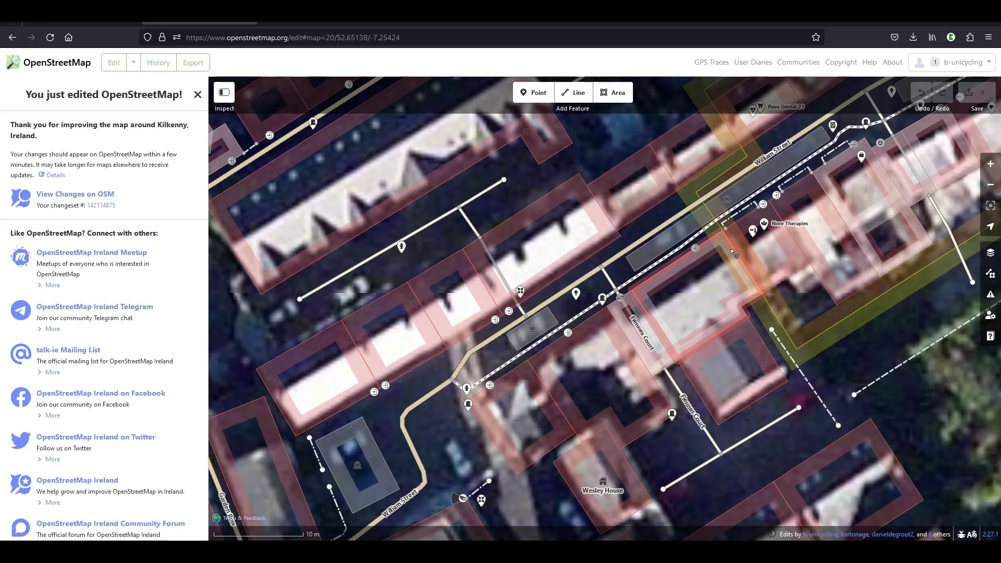
- Go to overpass-turbo.eu in Firefox by typing 'ov' in the address bar
{"action": "left_click", "coordinate": [267, 40]}
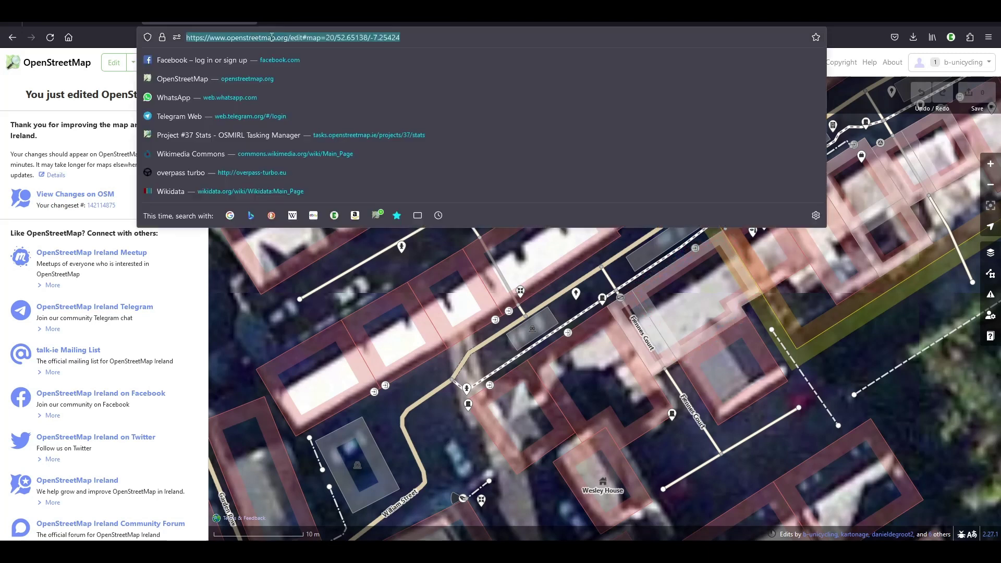
{"action": "type", "text": "overpass-turbo.eu/"}
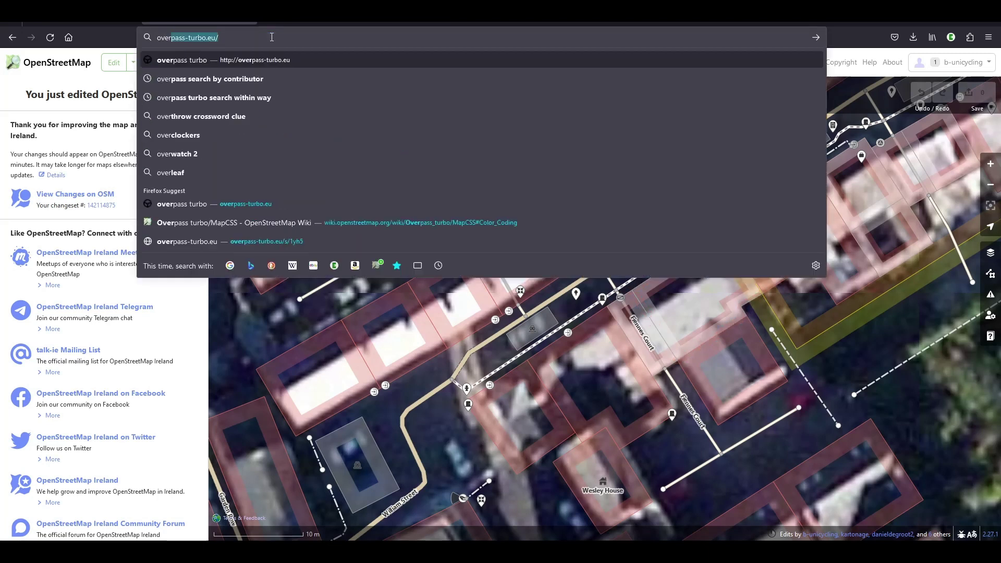
{"action": "key", "text": "Return"}
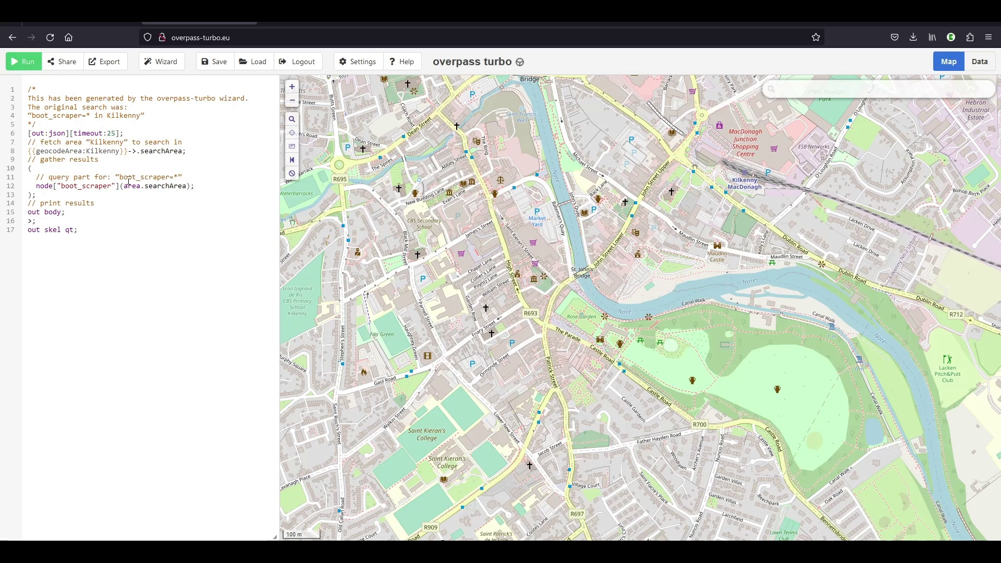
- Run the Kilkenny boot_scraper query, then start a new line node["was:boot_scraper"] after line 12
{"action": "left_click", "coordinate": [25, 66]}
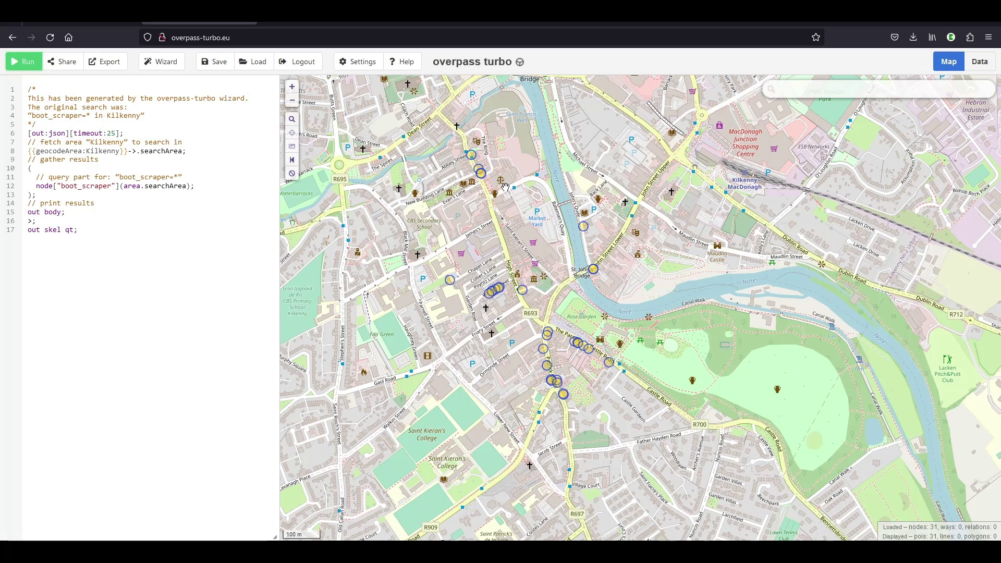
{"action": "left_click", "coordinate": [211, 185]}
{"action": "key", "text": "Return"}
{"action": "type", "text": "node"}
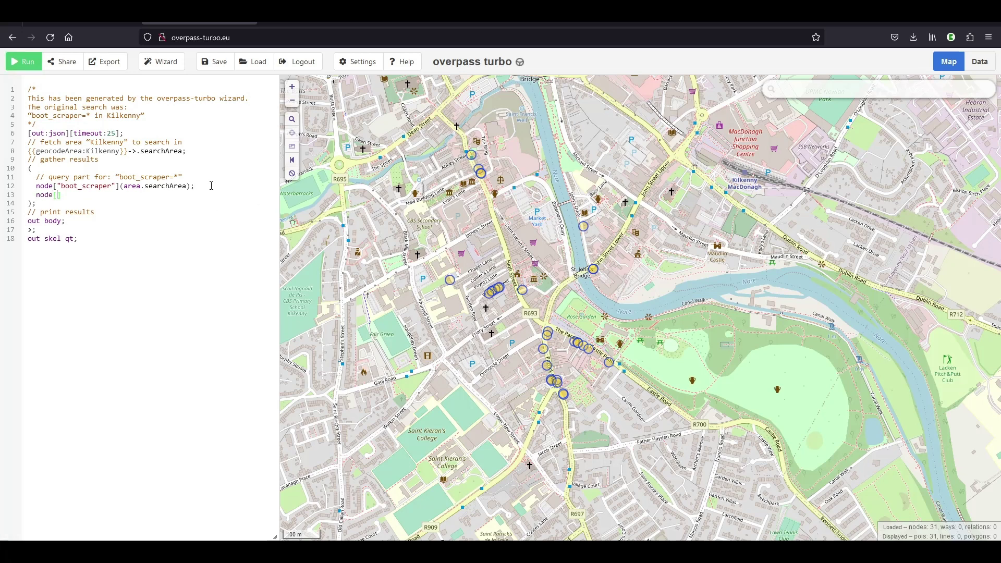
{"action": "type", "text": "[\"was:boot_scraper"}
- Copy the (area.searchArea) filter onto the new line and rerun, loading 33 nodes
{"action": "left_click_drag", "start_coordinate": [195, 186], "coordinate": [121, 185]}
{"action": "key", "text": "ctrl+c"}
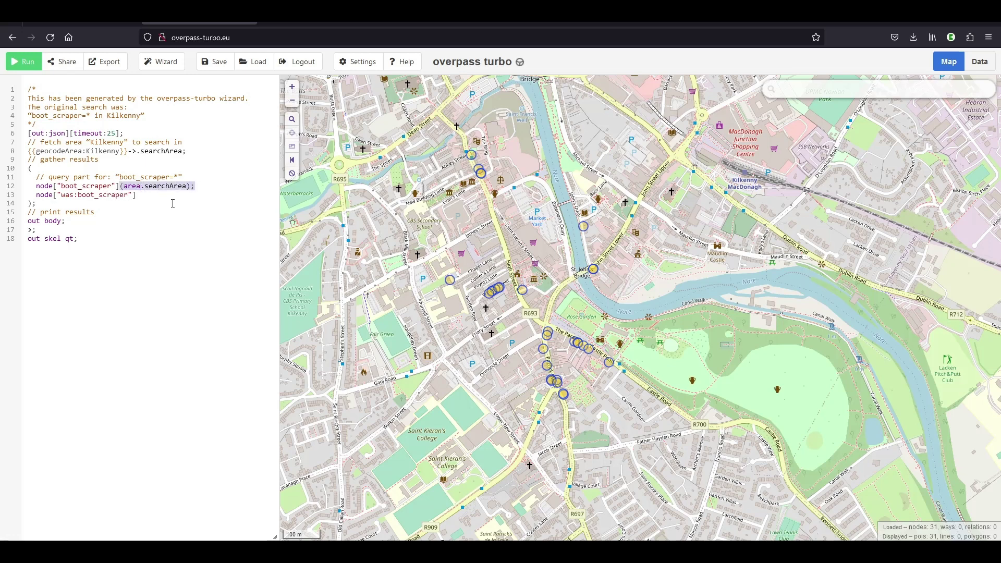
{"action": "left_click", "coordinate": [174, 199]}
{"action": "key", "text": "ctrl+v"}
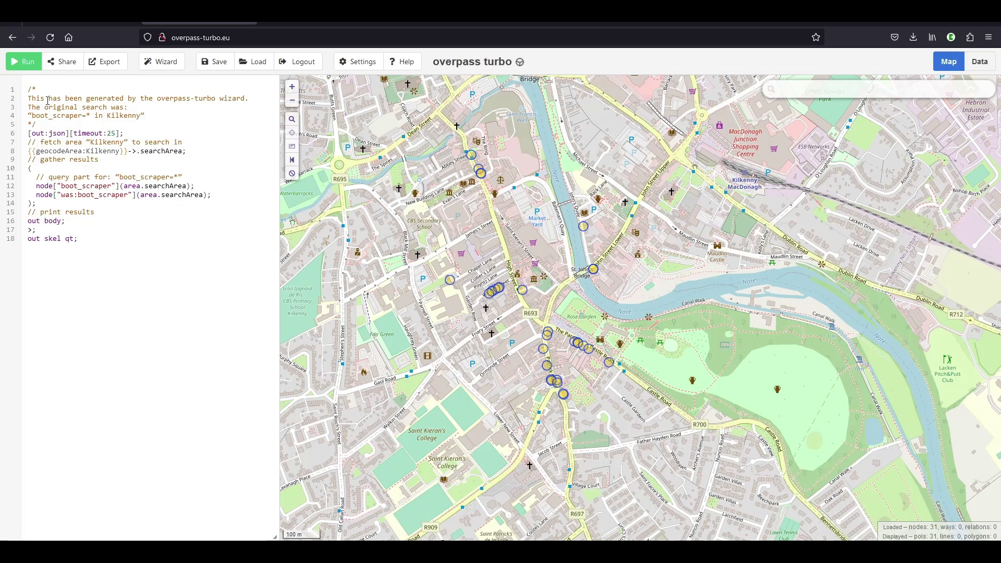
{"action": "left_click", "coordinate": [29, 67]}
{"action": "scroll", "coordinate": [583, 360], "scroll_direction": "up", "scroll_amount": 5}
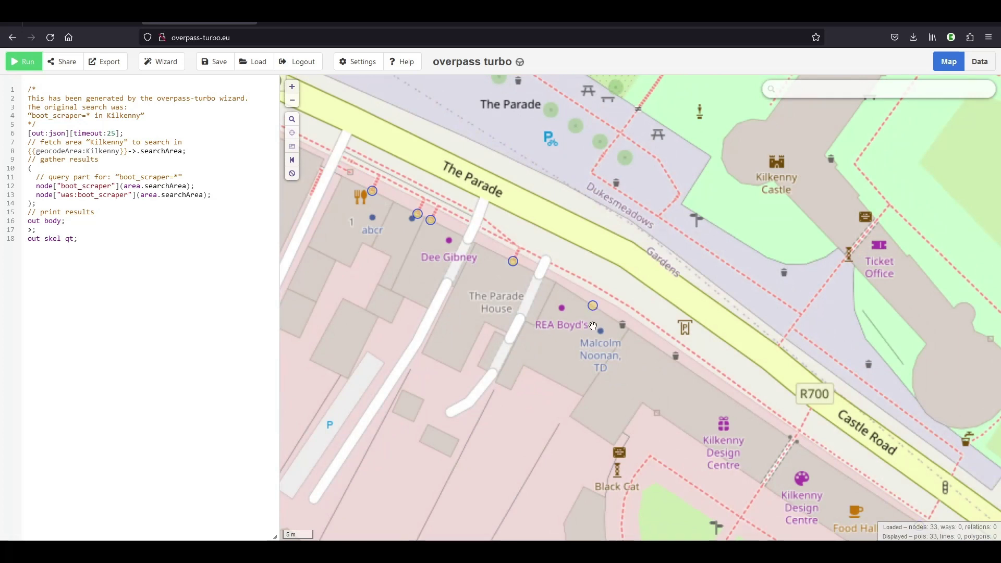
{"action": "left_click", "coordinate": [593, 306]}
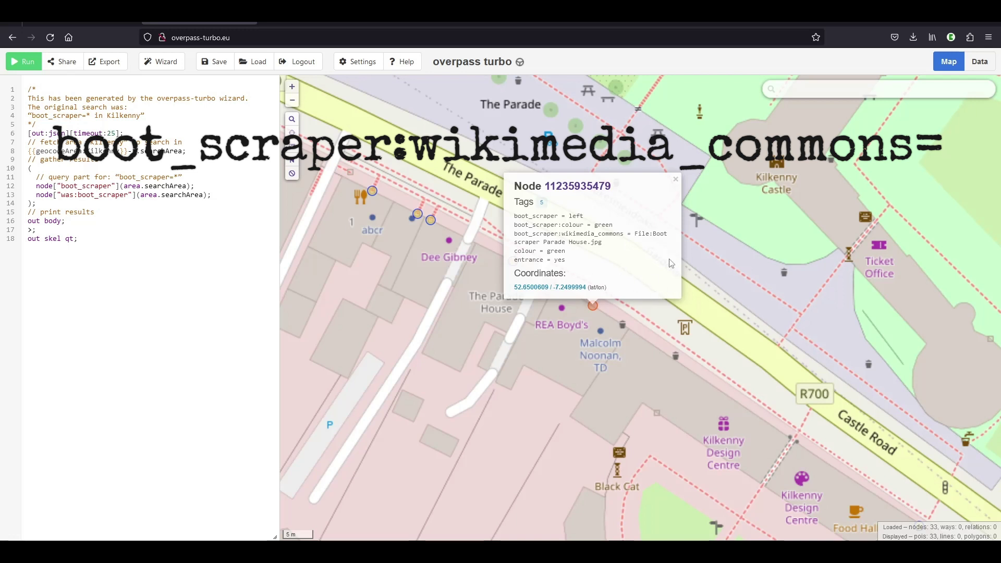
{"action": "left_click", "coordinate": [674, 182]}
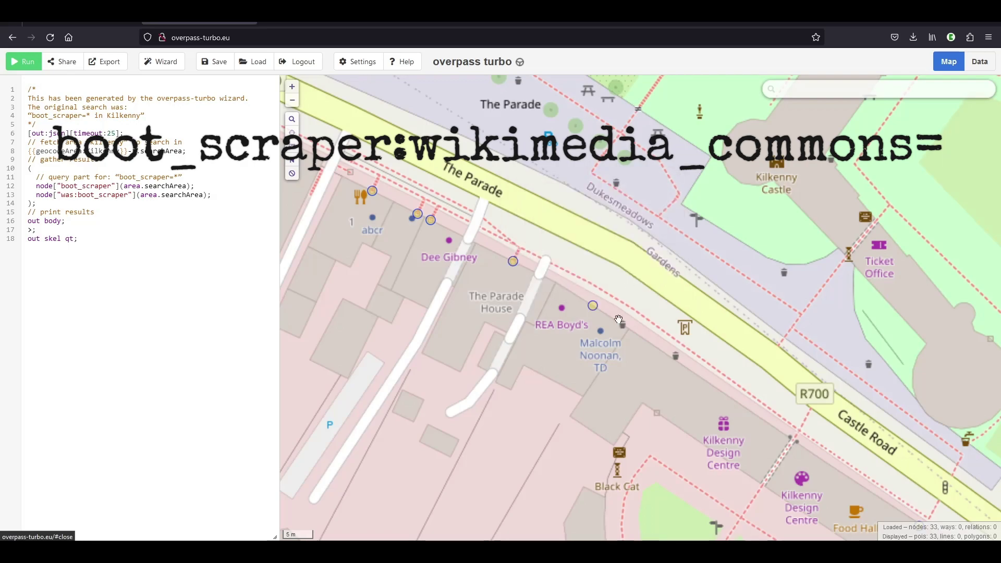
{"action": "scroll", "coordinate": [620, 317], "scroll_direction": "down", "scroll_amount": 1}
{"action": "scroll", "coordinate": [625, 312], "scroll_direction": "down", "scroll_amount": 1}
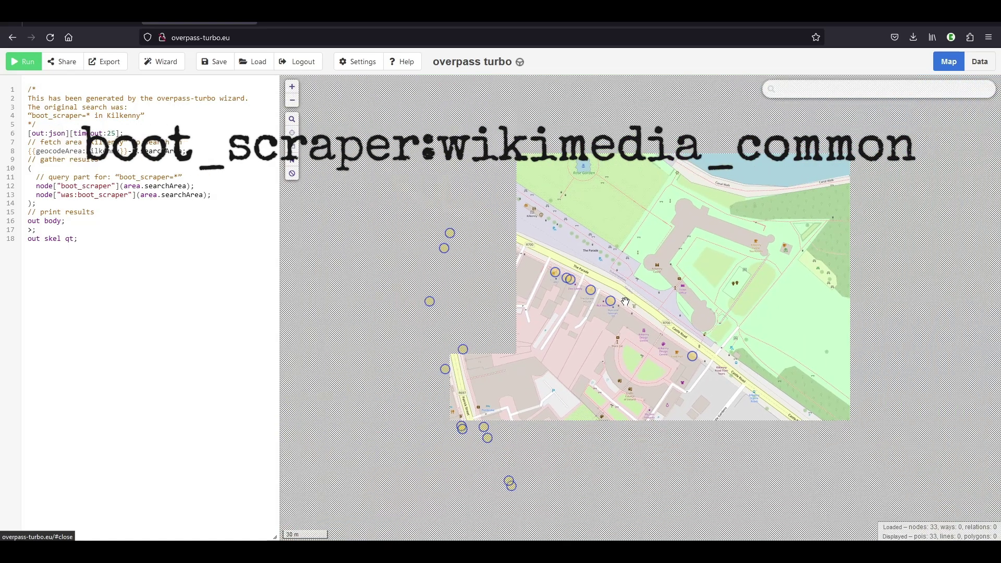
{"action": "scroll", "coordinate": [599, 323], "scroll_direction": "down", "scroll_amount": 1}
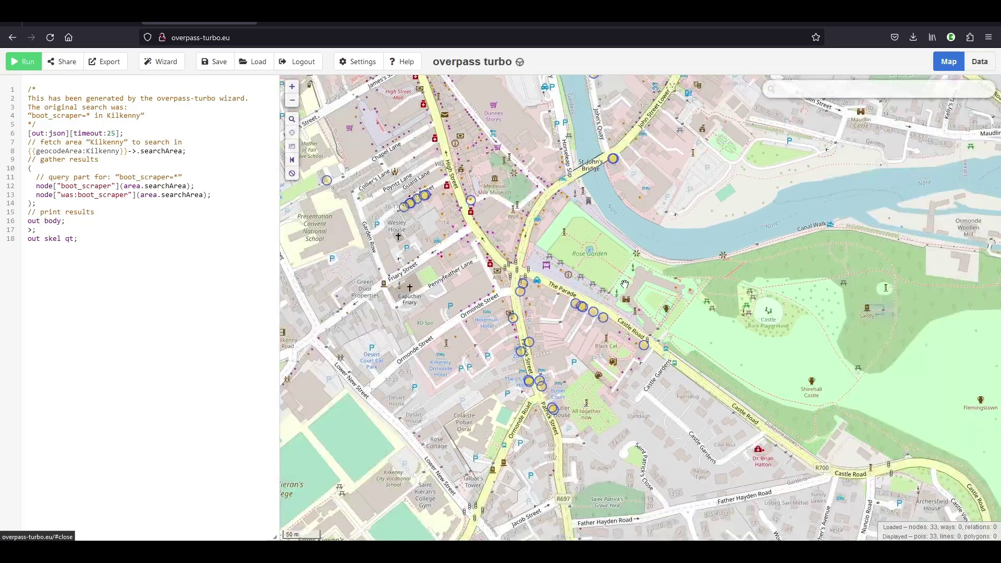
{"action": "scroll", "coordinate": [620, 289], "scroll_direction": "down", "scroll_amount": 1}
{"action": "scroll", "coordinate": [620, 289], "scroll_direction": "down", "scroll_amount": 1}
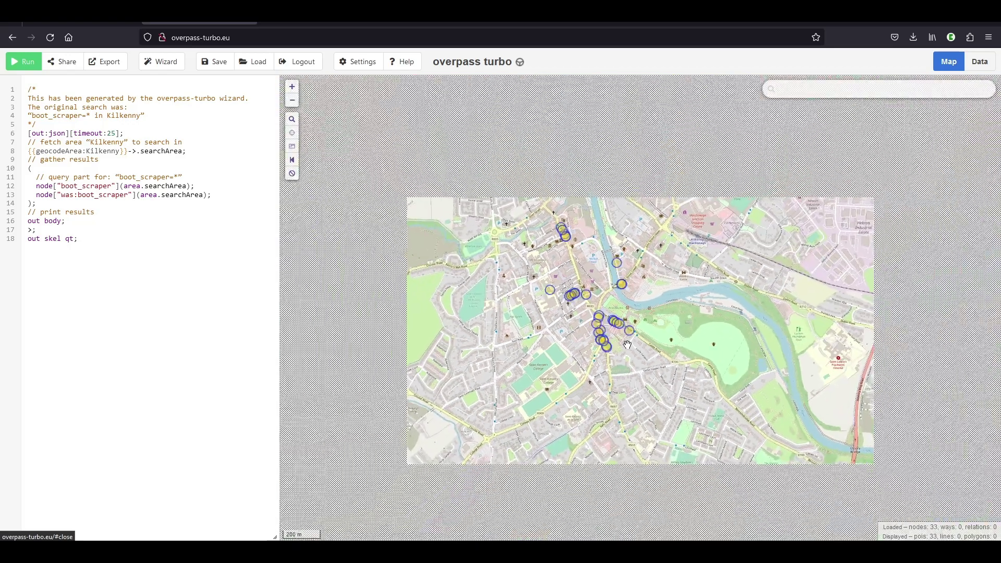
{"action": "scroll", "coordinate": [623, 312], "scroll_direction": "up", "scroll_amount": 1}
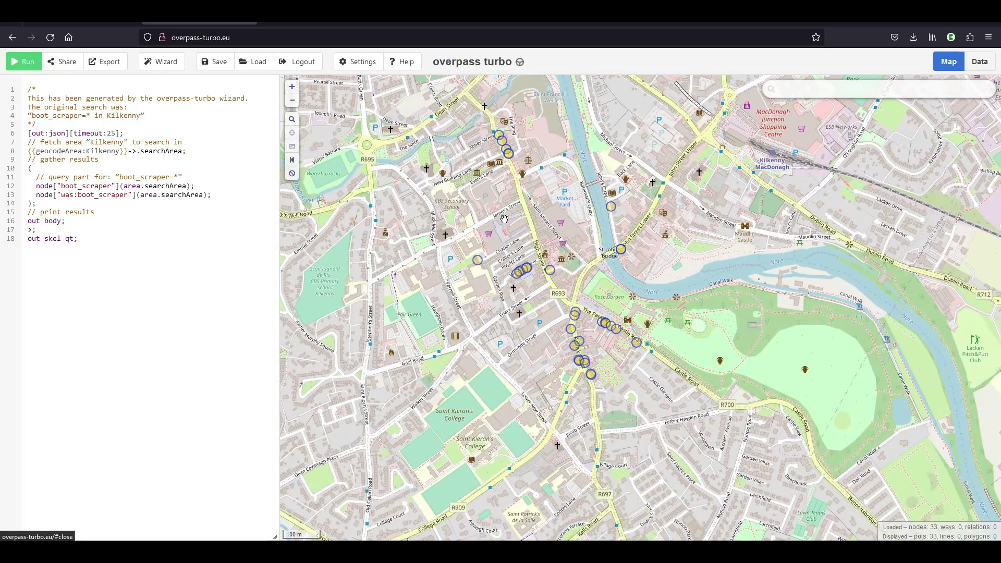
{"action": "left_click_drag", "start_coordinate": [542, 202], "coordinate": [570, 252]}
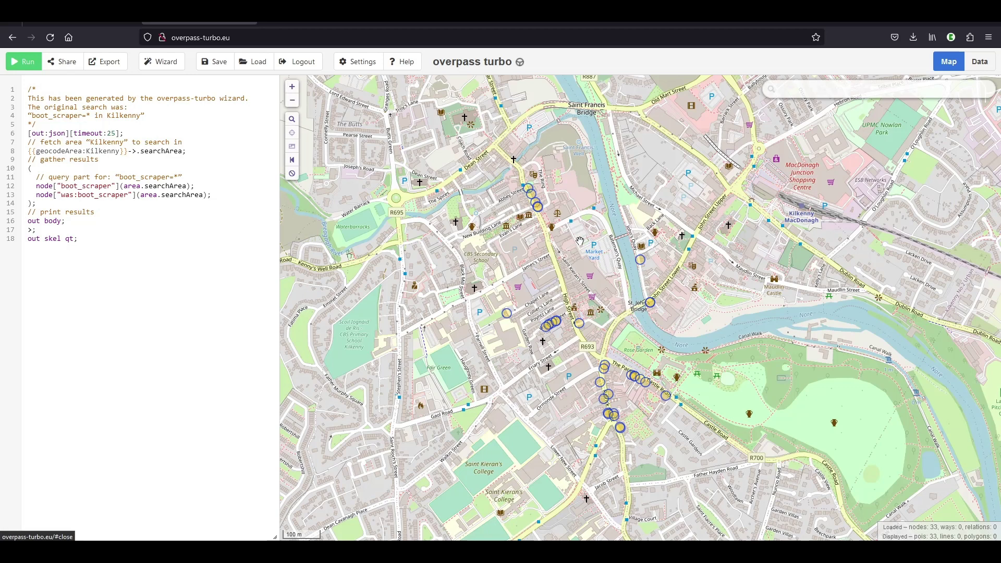
{"action": "scroll", "coordinate": [540, 365], "scroll_direction": "up", "scroll_amount": 3}
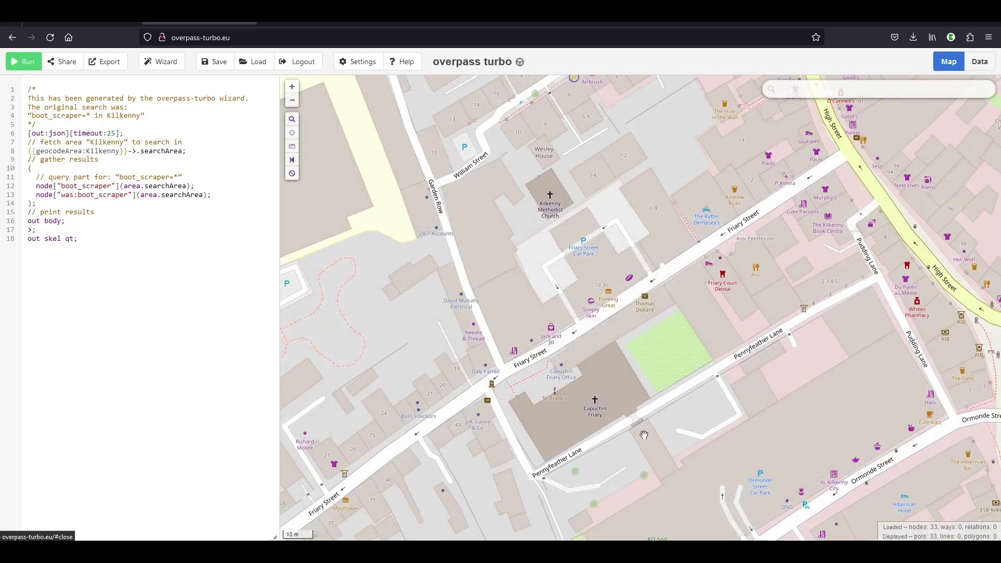
{"action": "scroll", "coordinate": [642, 435], "scroll_direction": "down", "scroll_amount": 1}
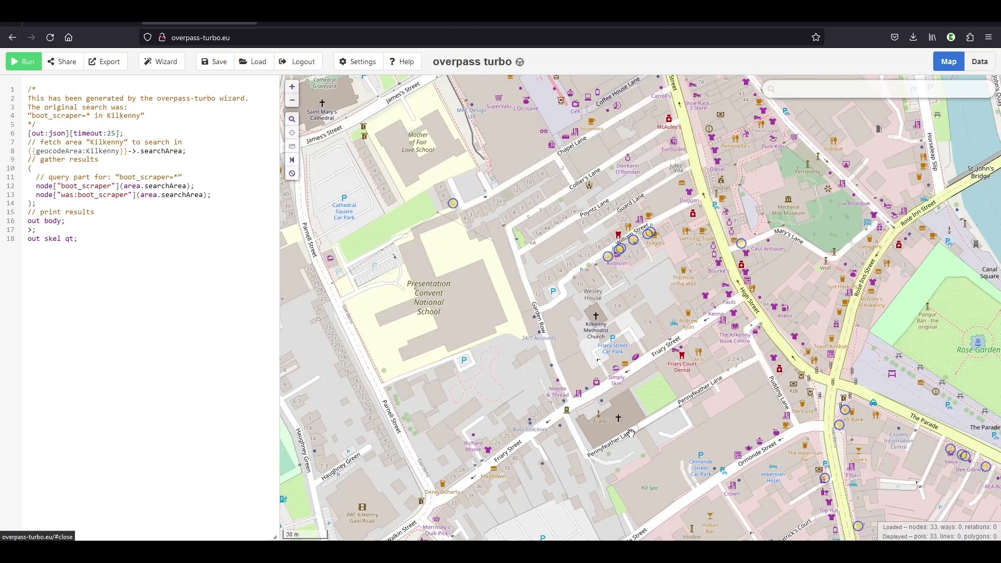
{"action": "left_click_drag", "start_coordinate": [759, 507], "coordinate": [700, 307]}
{"action": "scroll", "coordinate": [569, 255], "scroll_direction": "up", "scroll_amount": 1}
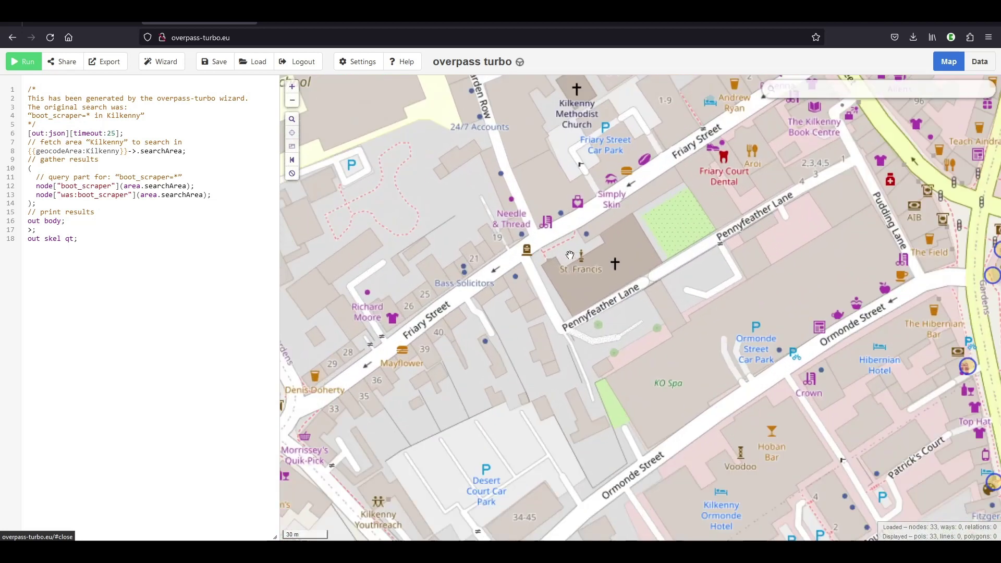
{"action": "scroll", "coordinate": [579, 399], "scroll_direction": "down", "scroll_amount": 1}
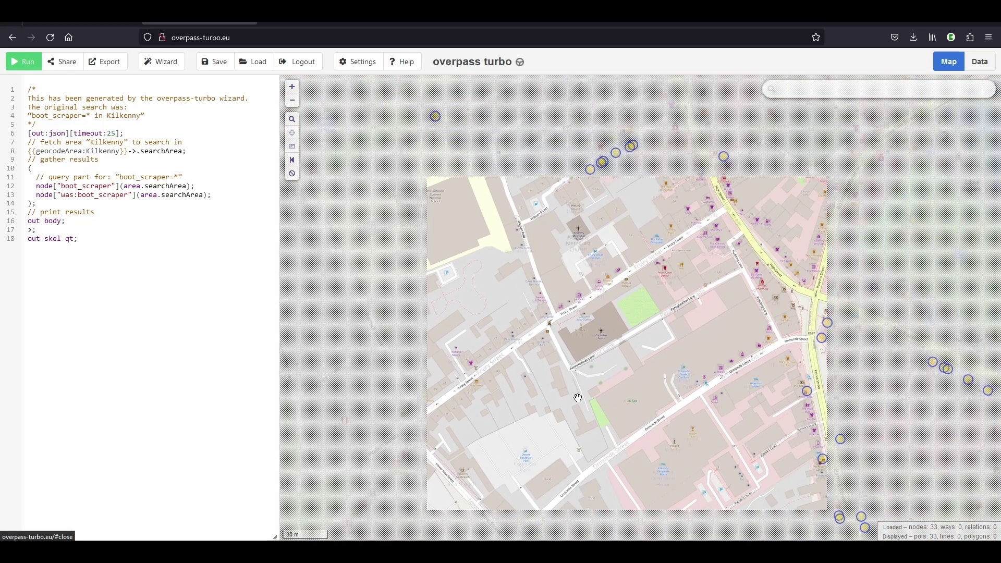
{"action": "scroll", "coordinate": [551, 380], "scroll_direction": "down", "scroll_amount": 1}
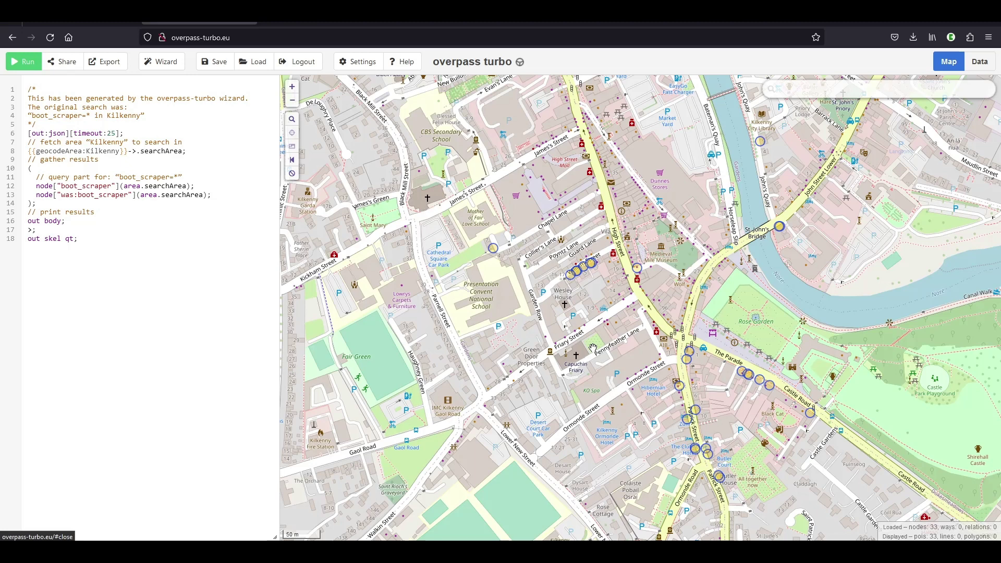
{"action": "scroll", "coordinate": [593, 348], "scroll_direction": "down", "scroll_amount": 2}
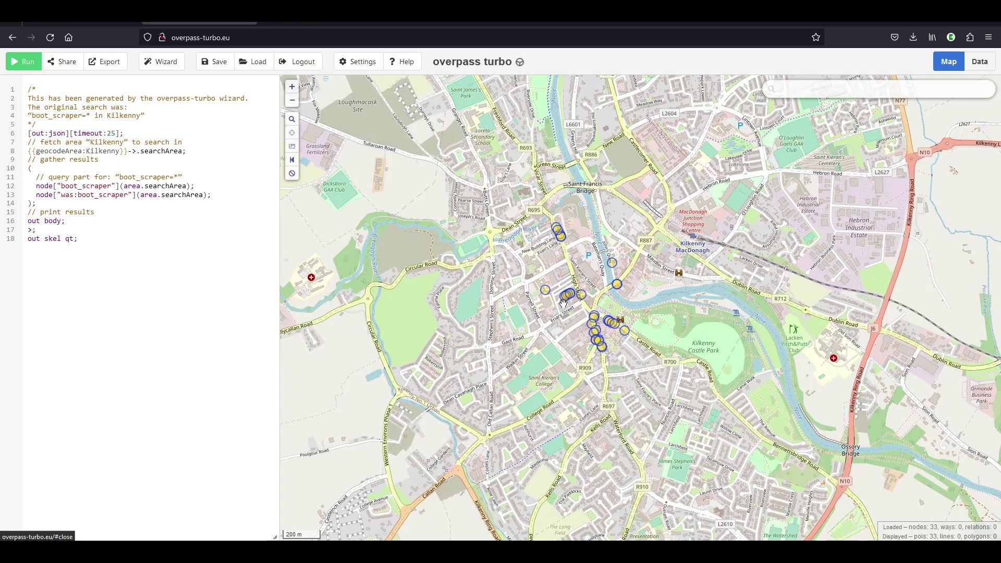